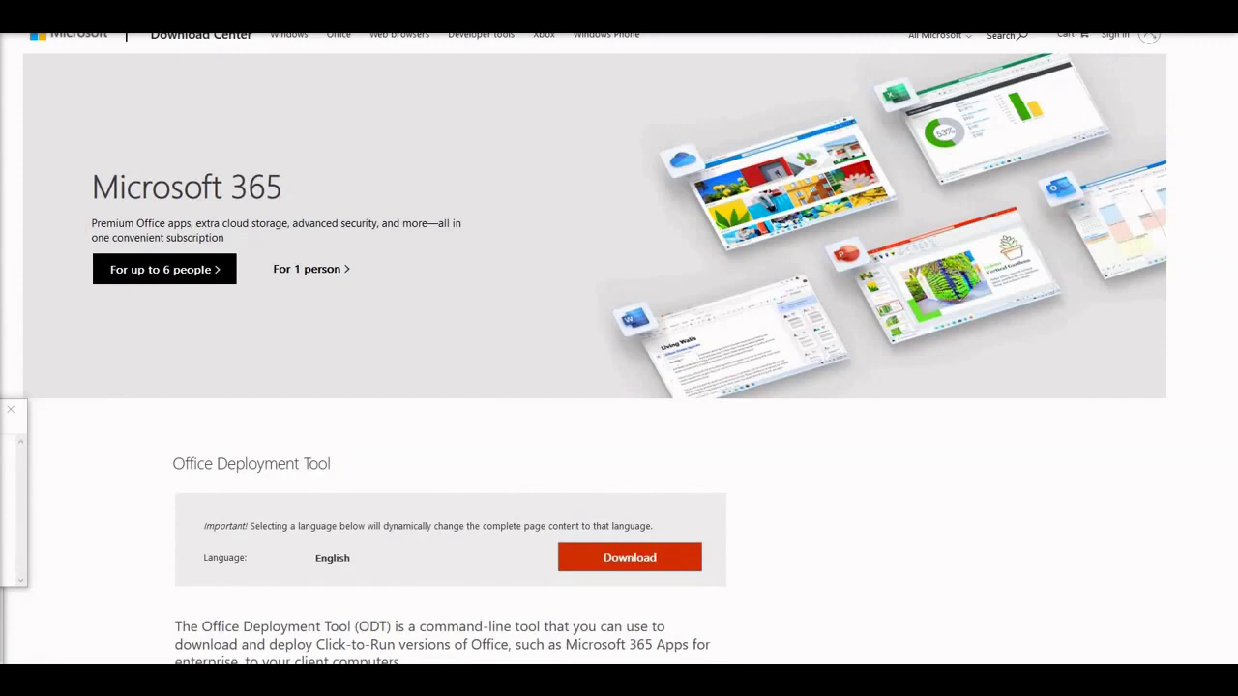
# - Move the note aside and select the Office Deployment Tool download link in it
pyautogui.moveTo(696, 418); pyautogui.dragTo(842, 402)
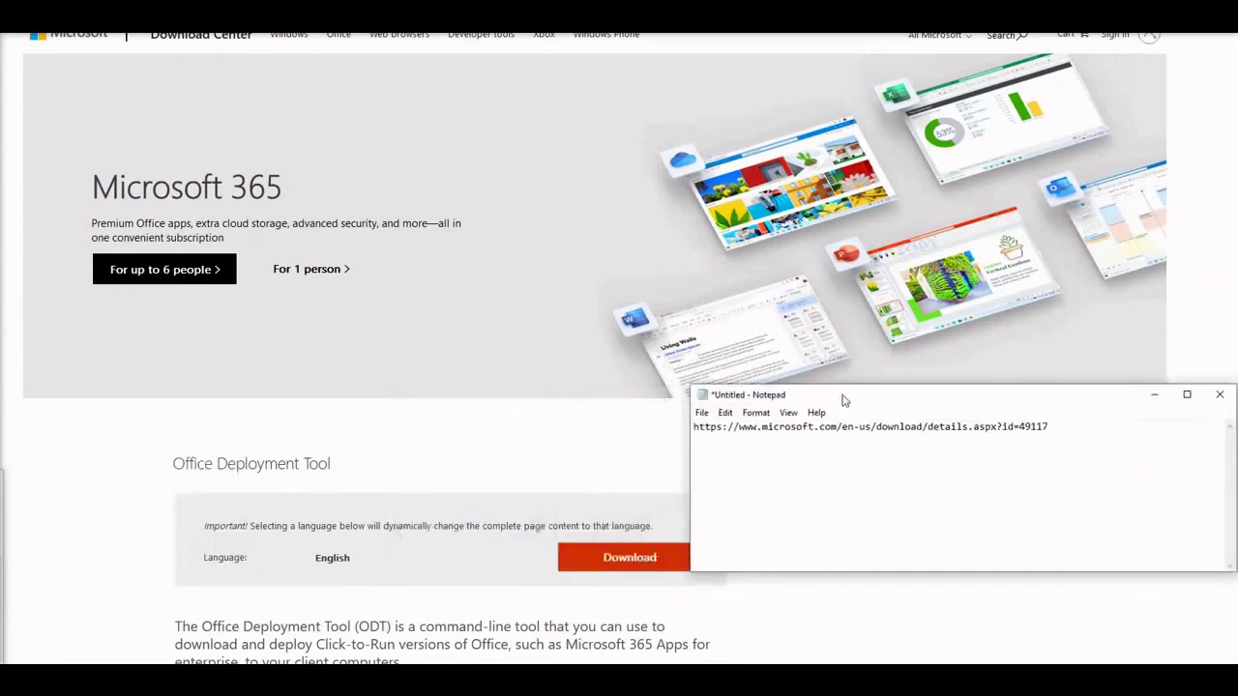
pyautogui.moveTo(1109, 453); pyautogui.dragTo(685, 441)
pyautogui.click(791, 426)
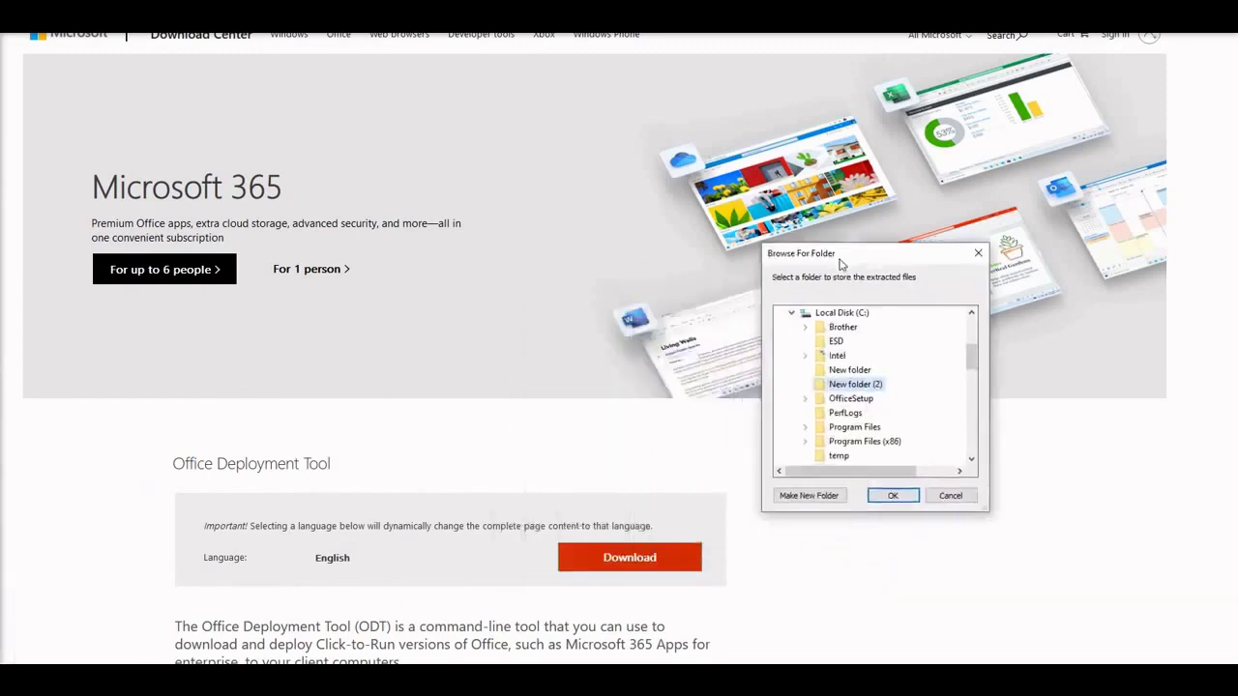
# - Extract the Office Deployment Tool files into a new C:\OfficeSetup2 folder
pyautogui.click(855, 314)
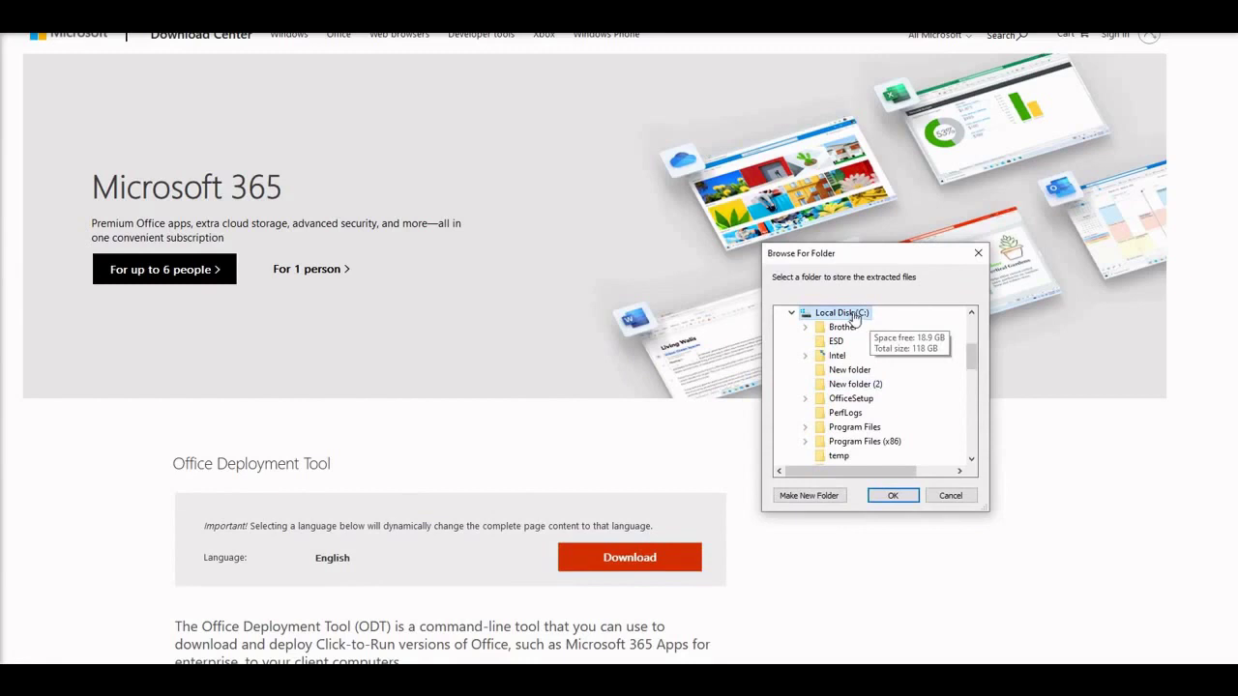
pyautogui.click(817, 499)
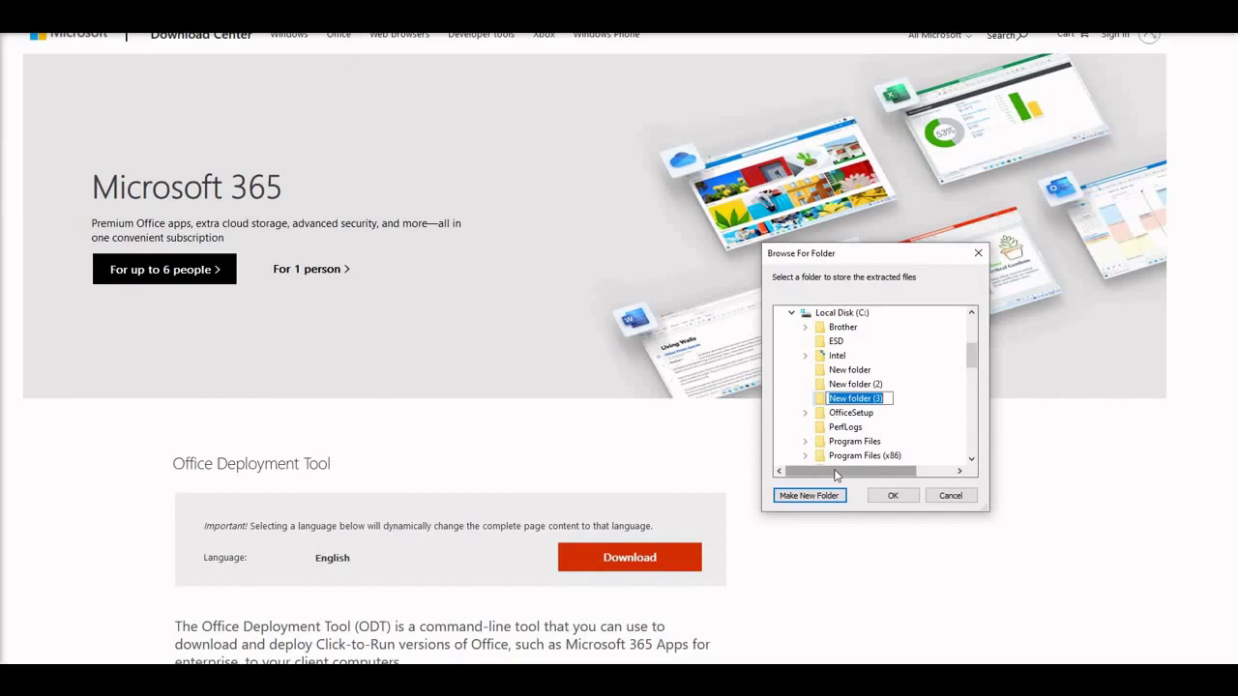
pyautogui.write('Office')
pyautogui.write('Setup')
pyautogui.write('2')
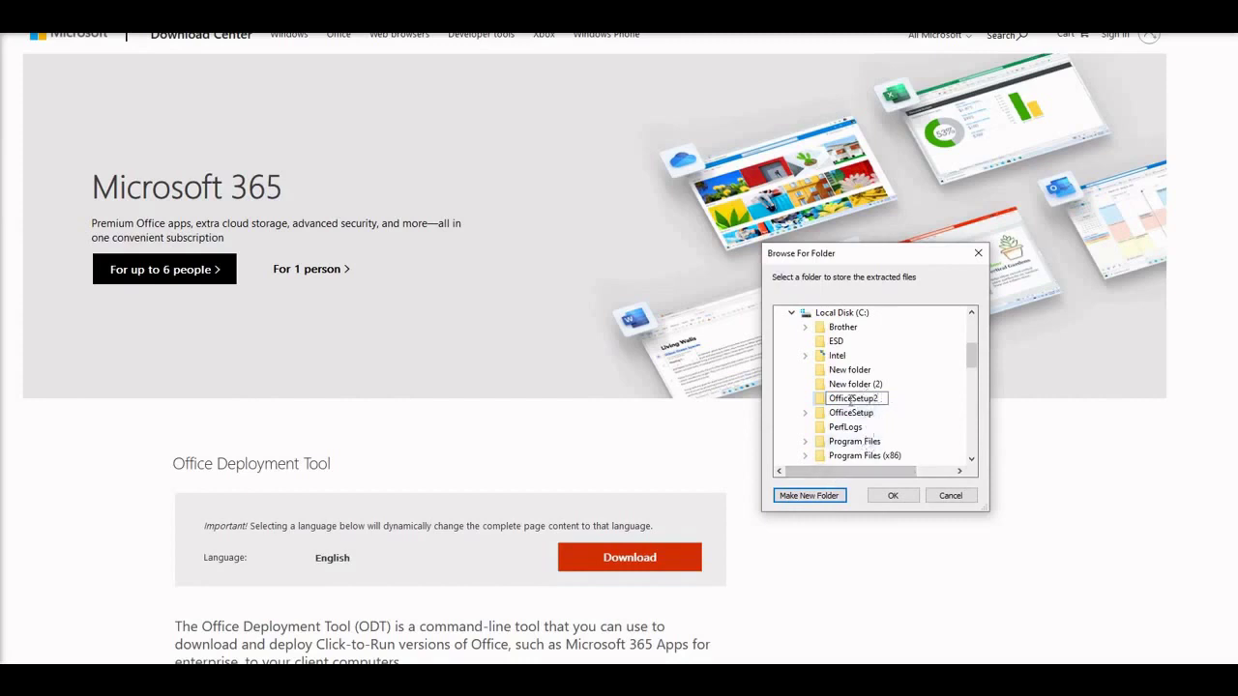
pyautogui.press('Return')
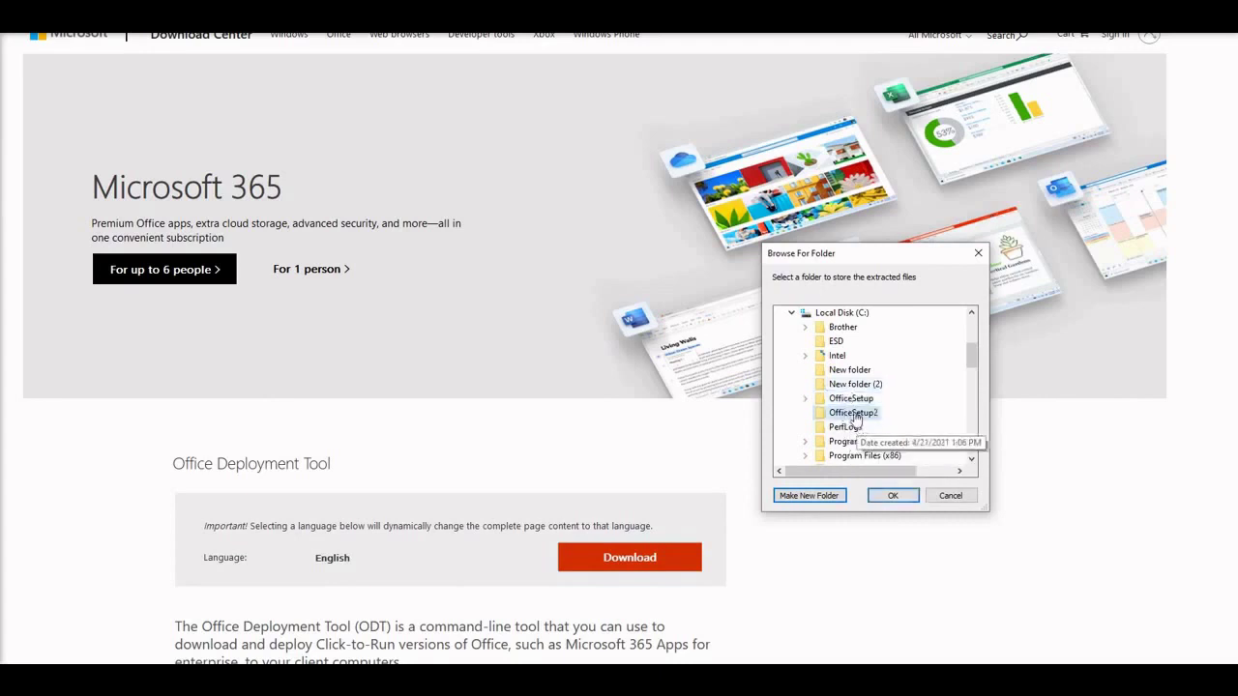
pyautogui.click(892, 496)
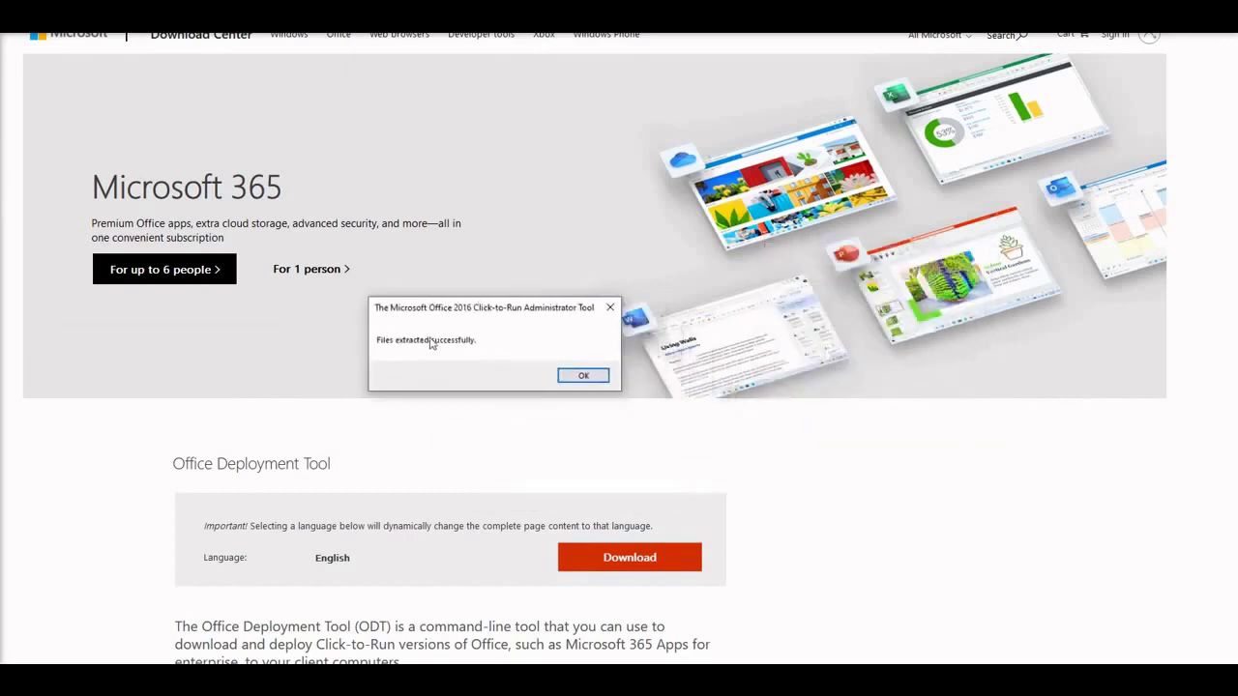
# - Dismiss the extraction message and delete the three sample configuration XML files, keeping setup
pyautogui.click(601, 376)
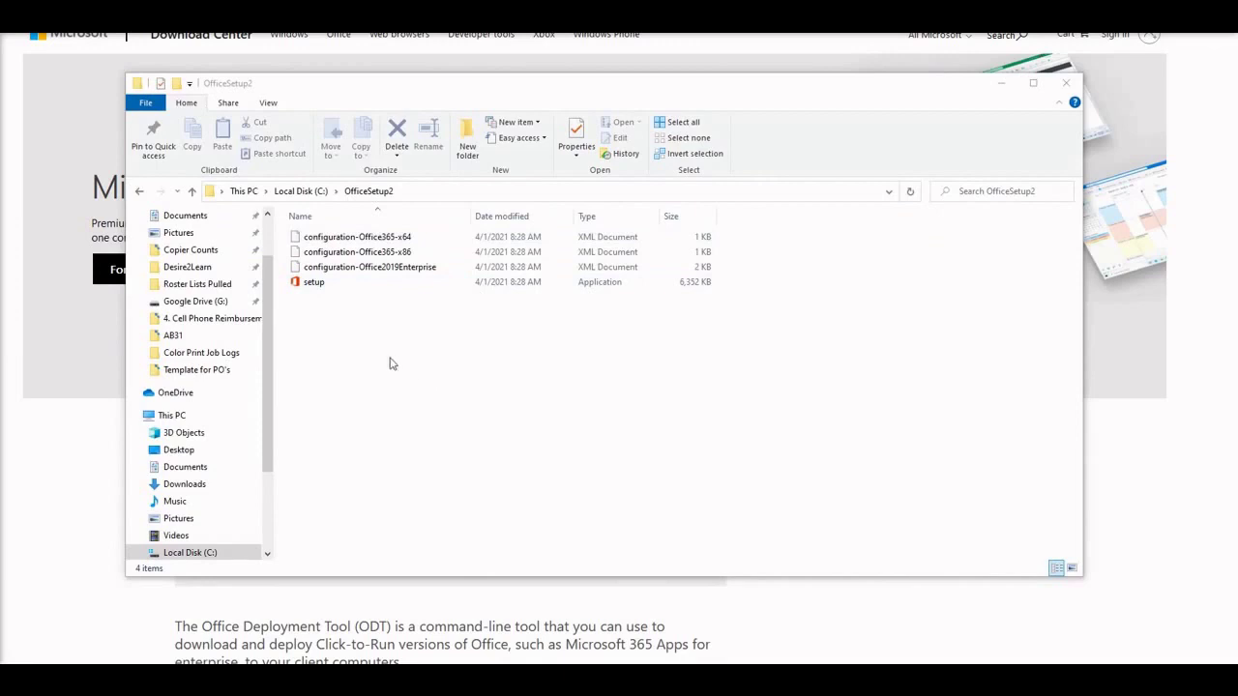
pyautogui.click(397, 239)
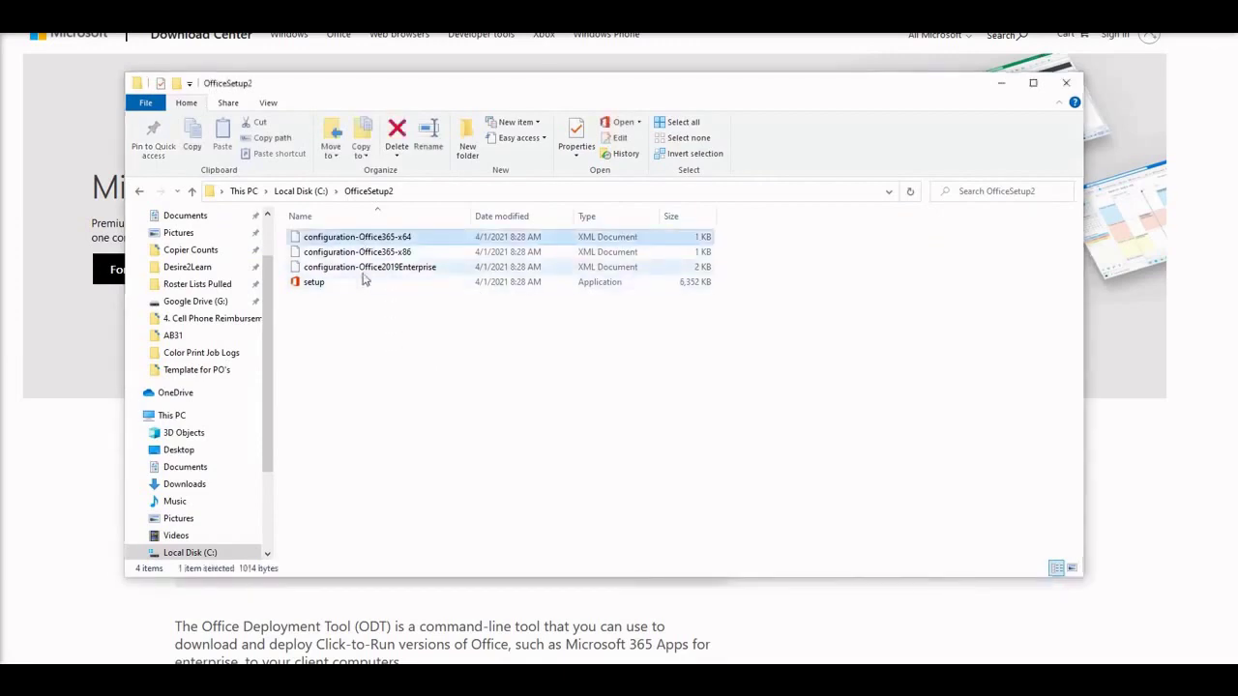
pyautogui.keyDown('shift'); pyautogui.click(366, 267); pyautogui.keyUp('shift')
pyautogui.rightClick(364, 262)
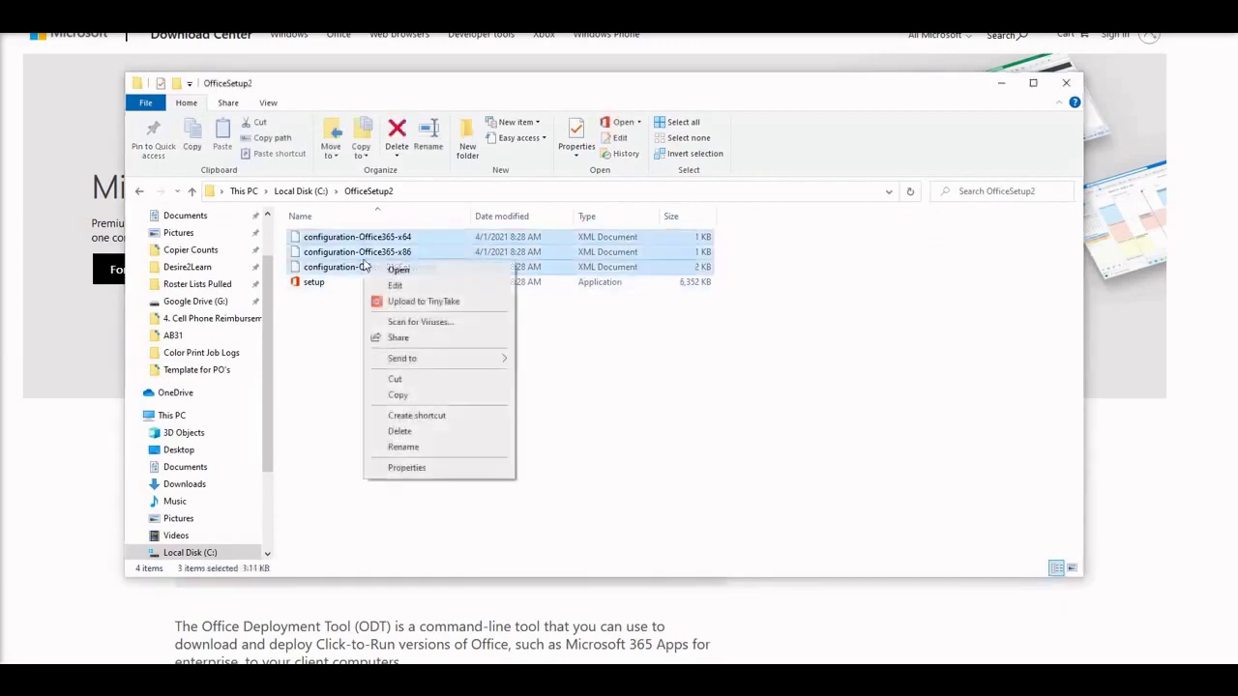
pyautogui.click(406, 431)
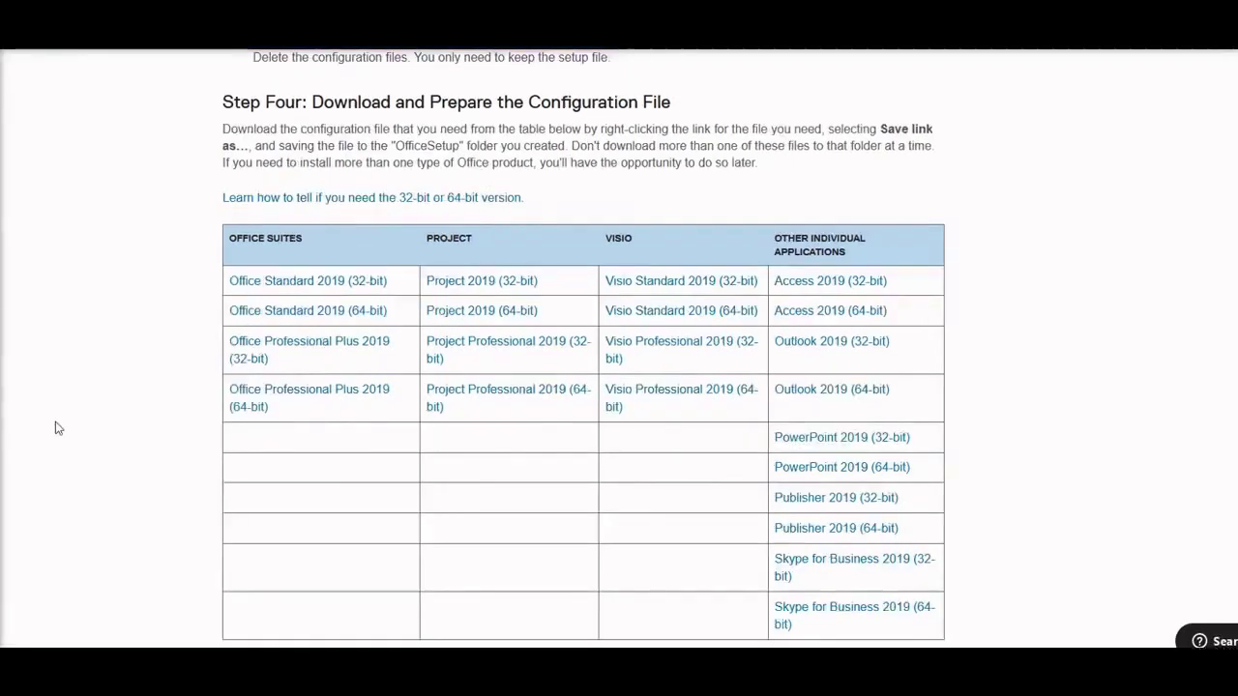
# - Save the Office Professional Plus 2019 (64-bit) configuration file into OfficeSetup2, replacing the existing copy
pyautogui.rightClick(285, 398)
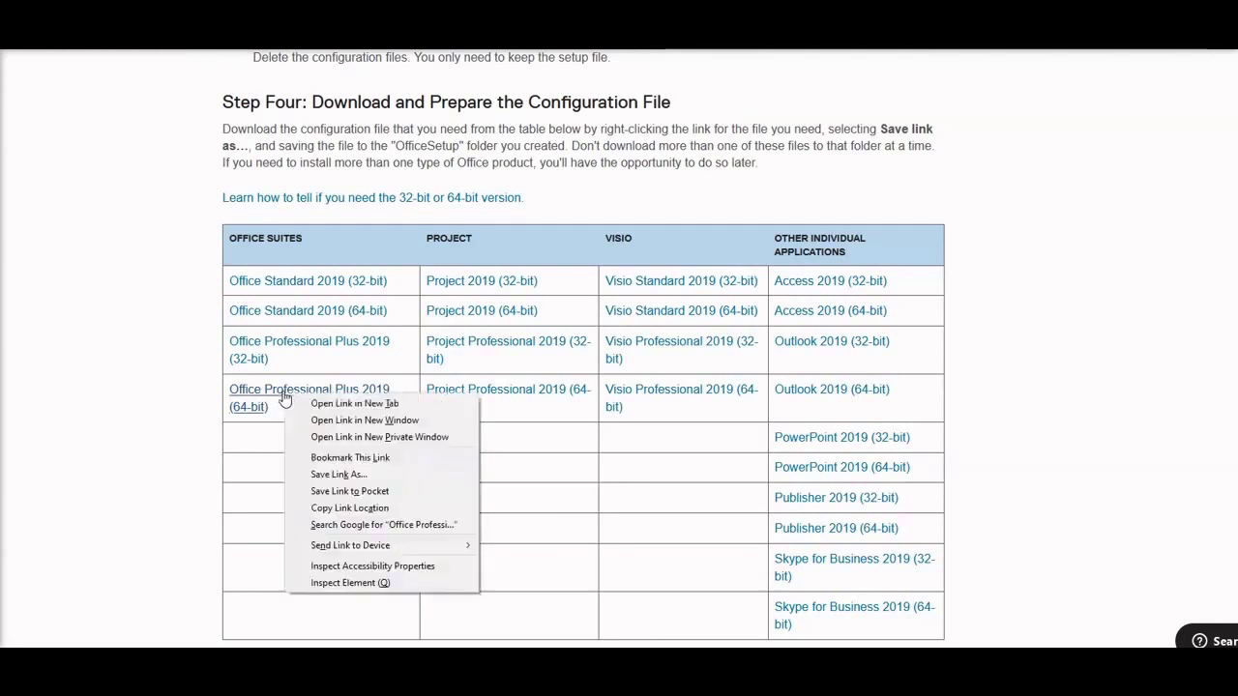
pyautogui.click(322, 476)
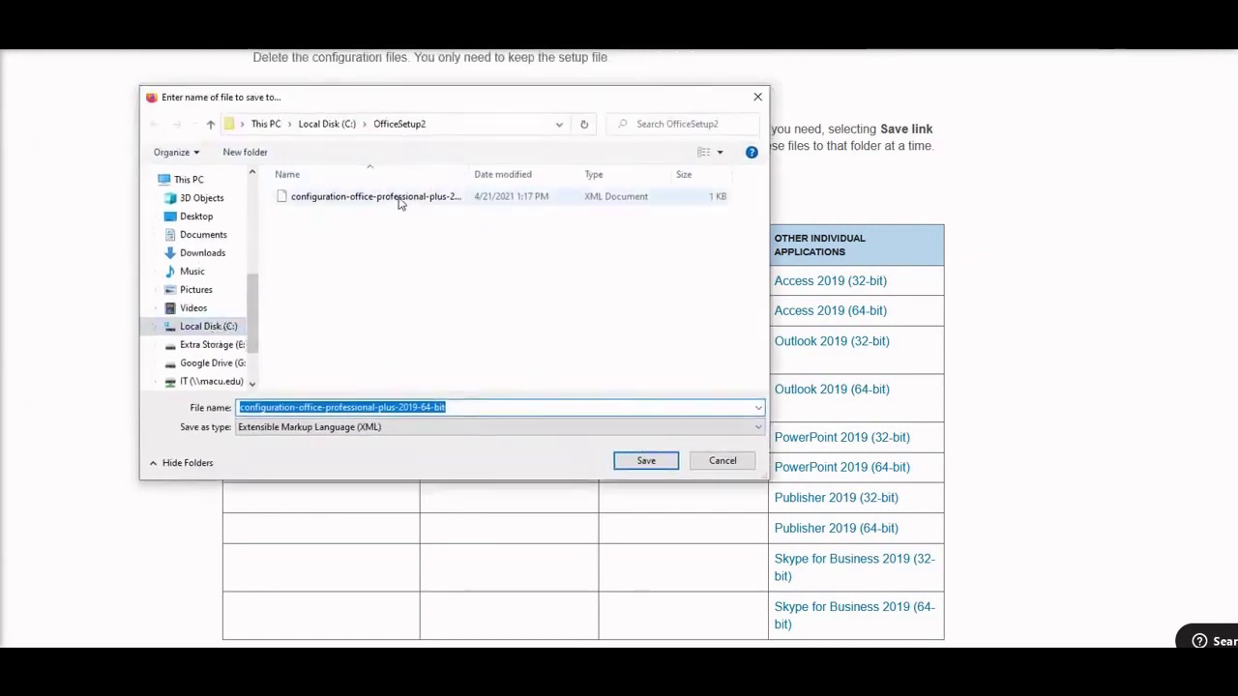
pyautogui.click(643, 464)
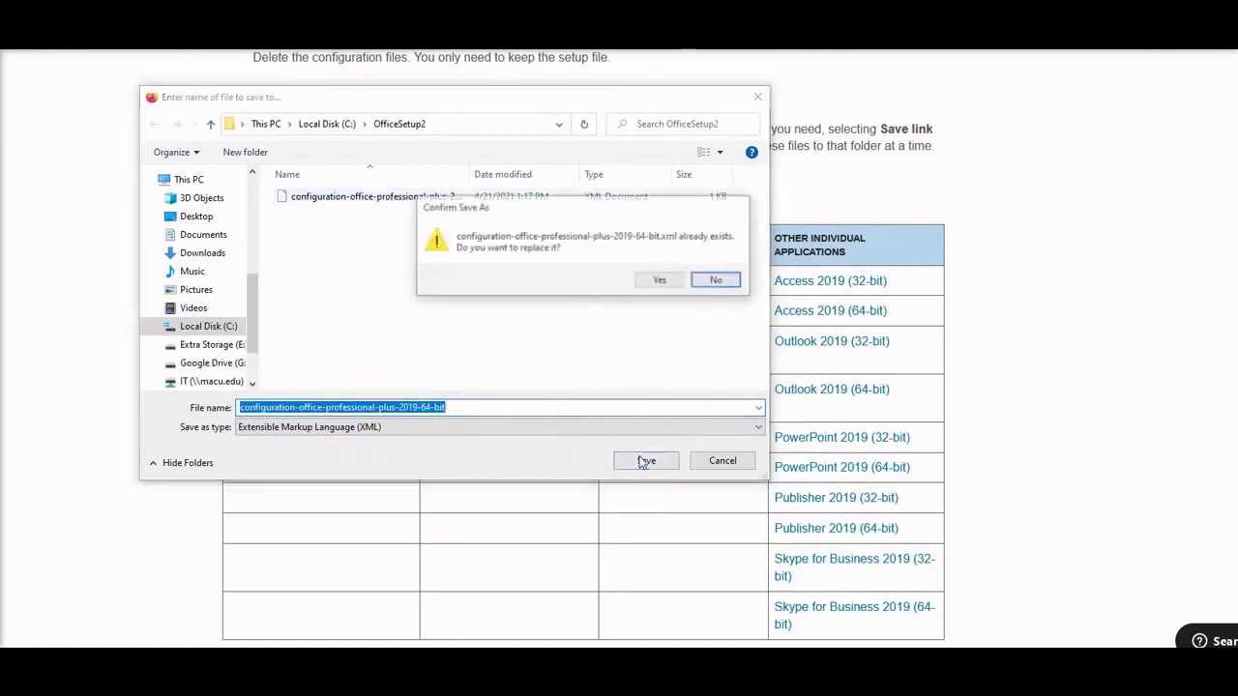
pyautogui.click(666, 282)
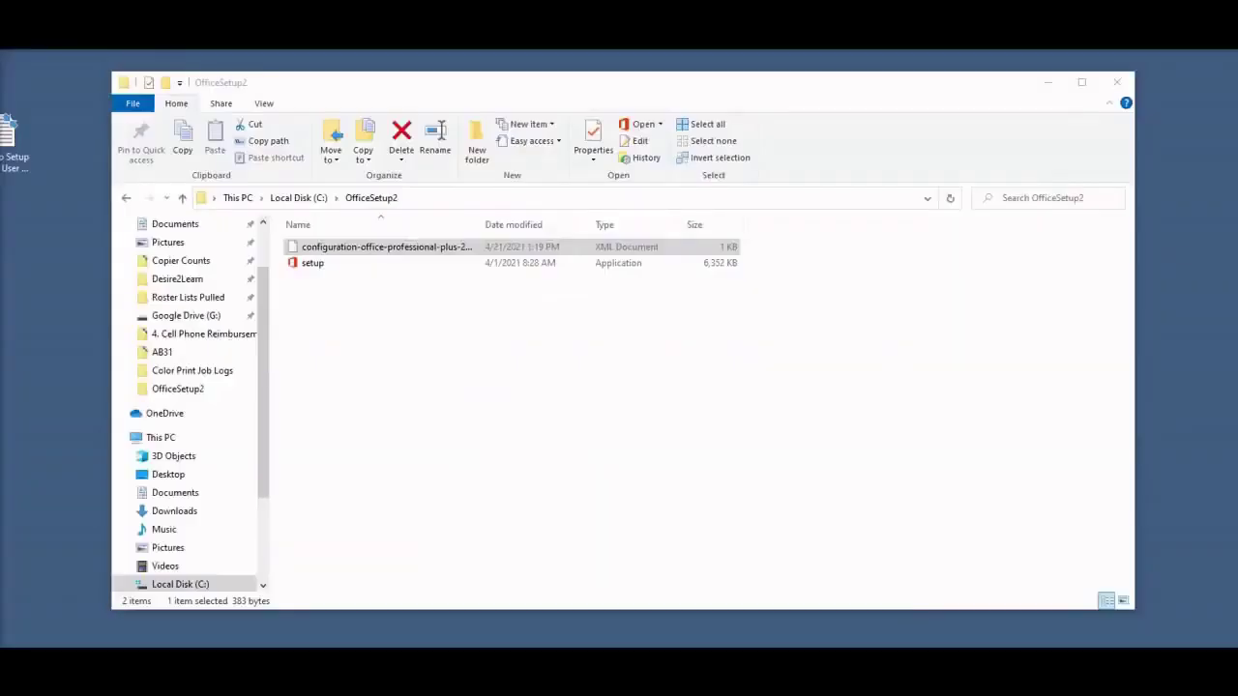
# - Open the configuration XML in Notepad, check the PIDKEY placeholder, and save the file
pyautogui.click(377, 250)
pyautogui.rightClick(377, 250)
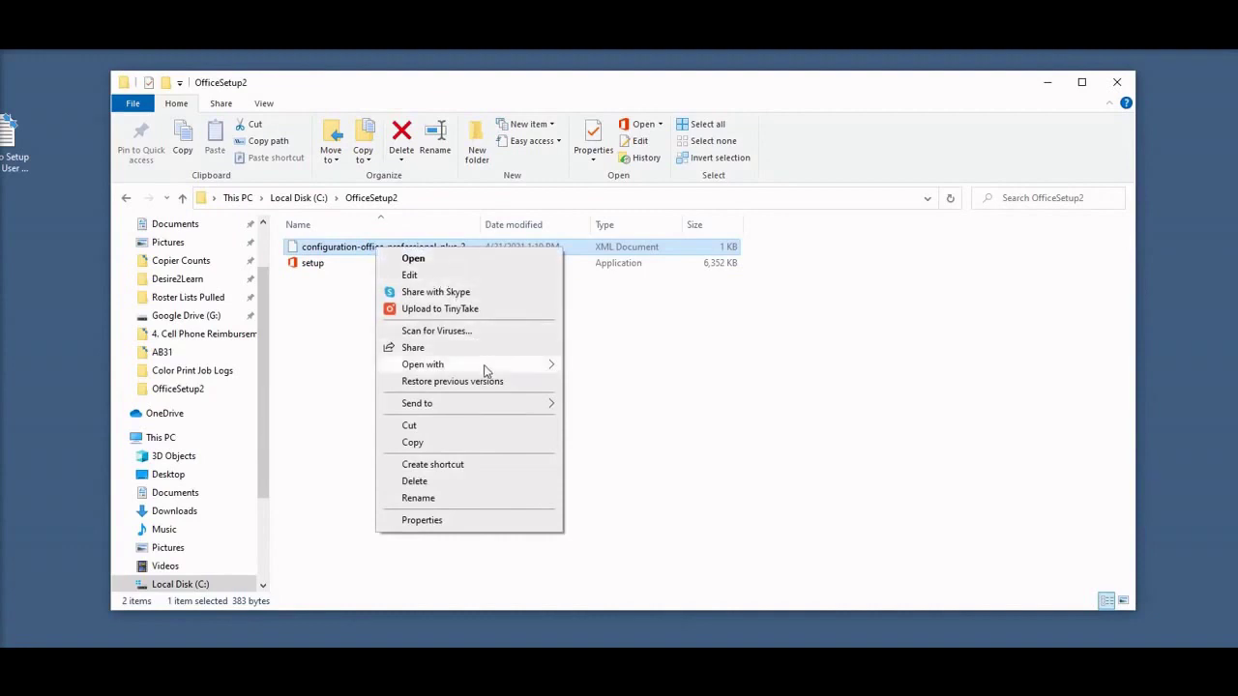
pyautogui.moveTo(423, 364)
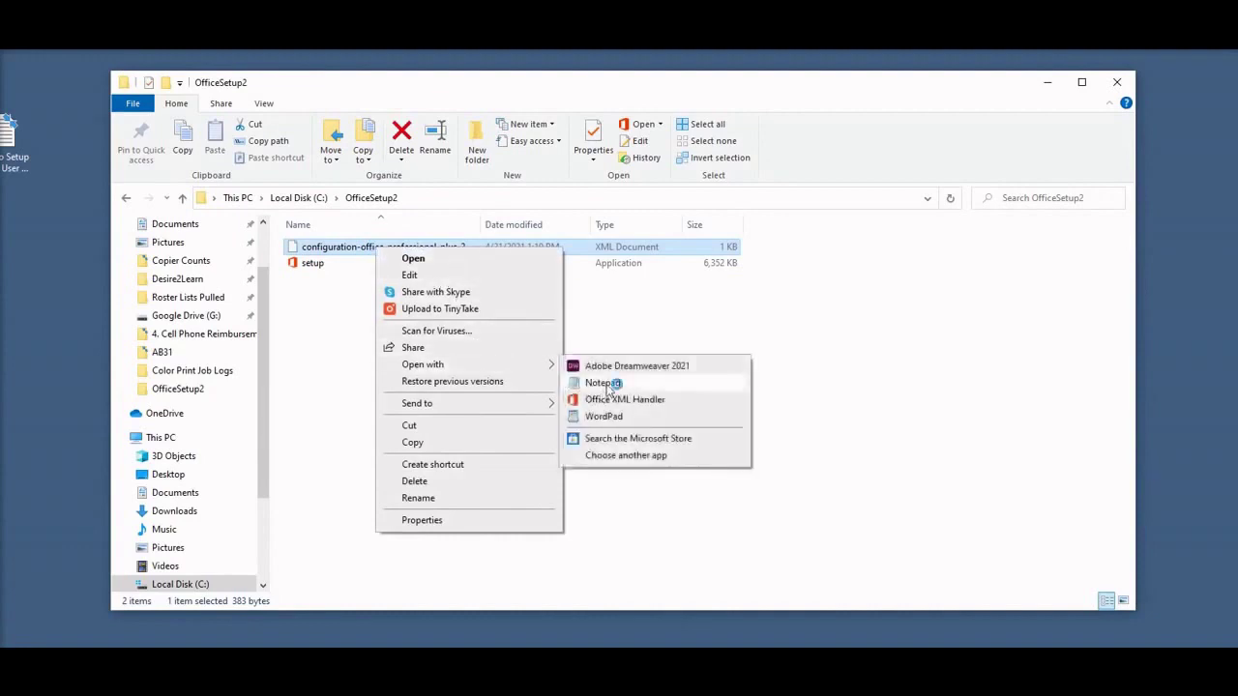
pyautogui.click(604, 382)
pyautogui.moveTo(534, 313)
pyautogui.mouseDown()
pyautogui.moveTo(529, 283)
pyautogui.moveTo(380, 230)
pyautogui.mouseUp()
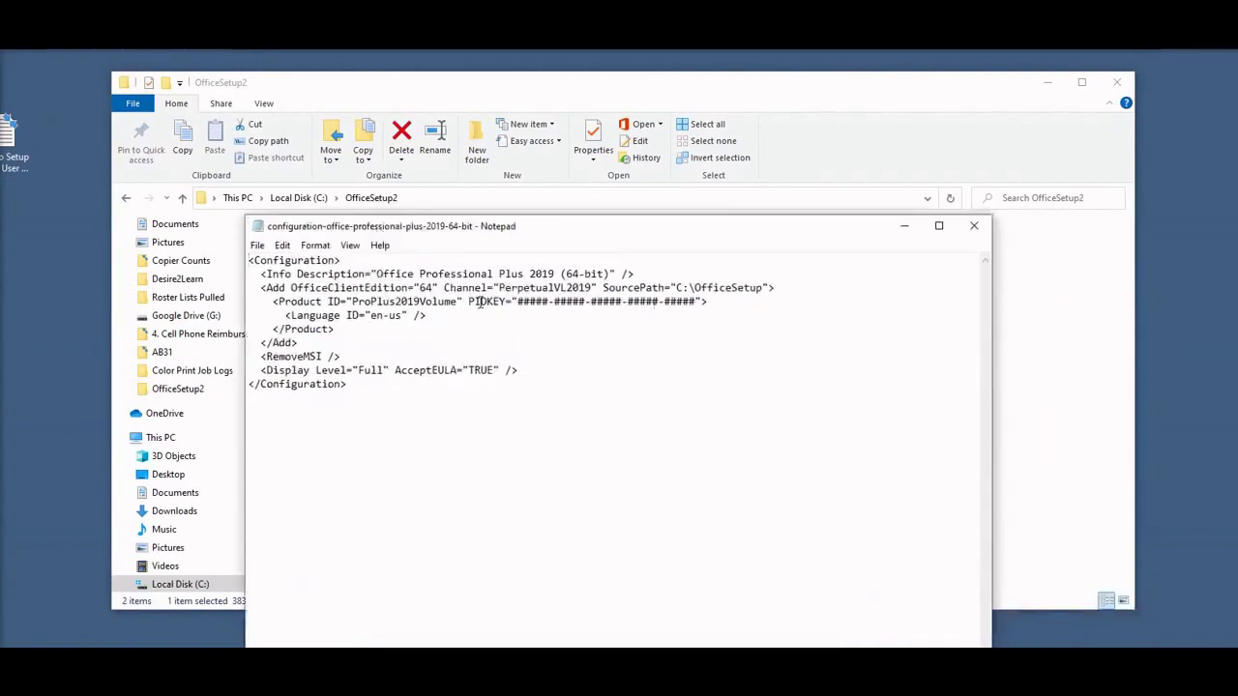
pyautogui.moveTo(695, 303); pyautogui.dragTo(518, 303)
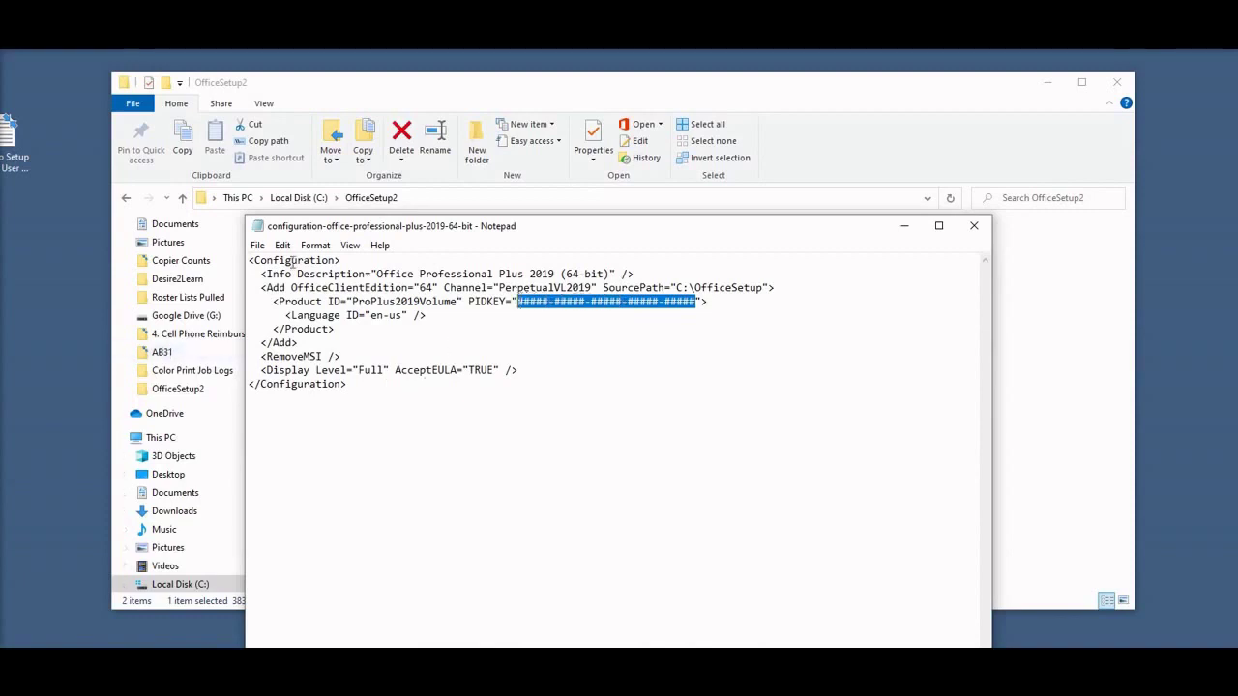
pyautogui.click(257, 245)
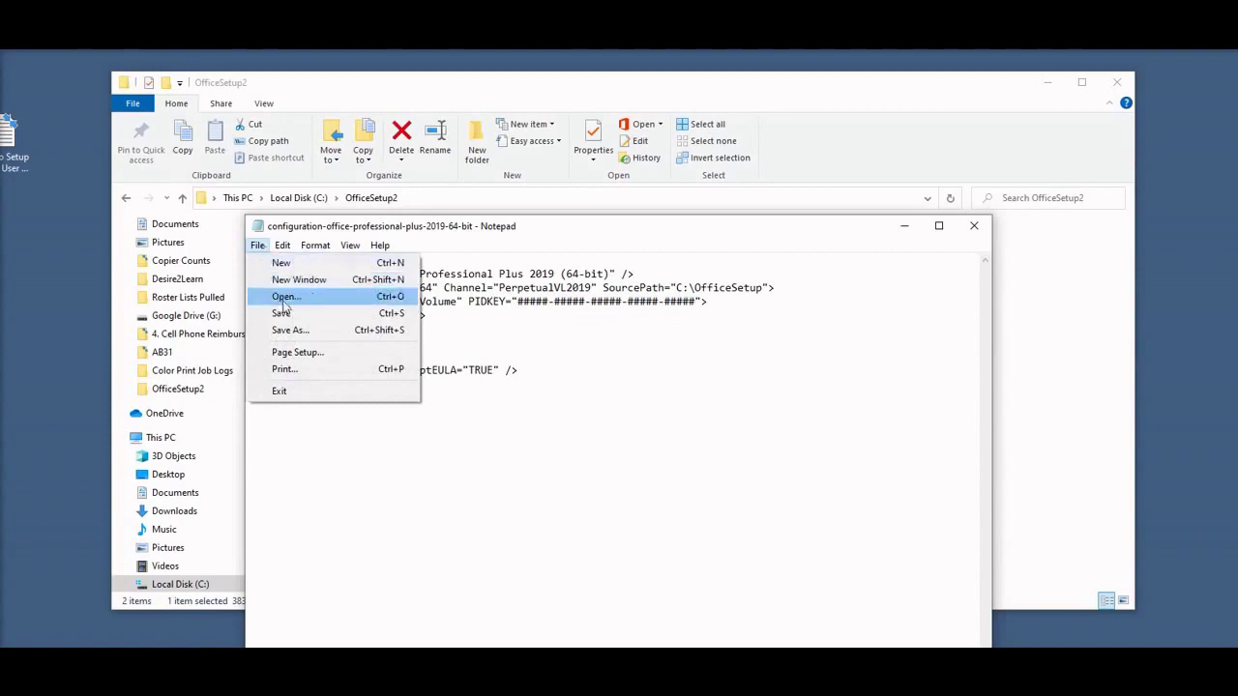
pyautogui.click(282, 314)
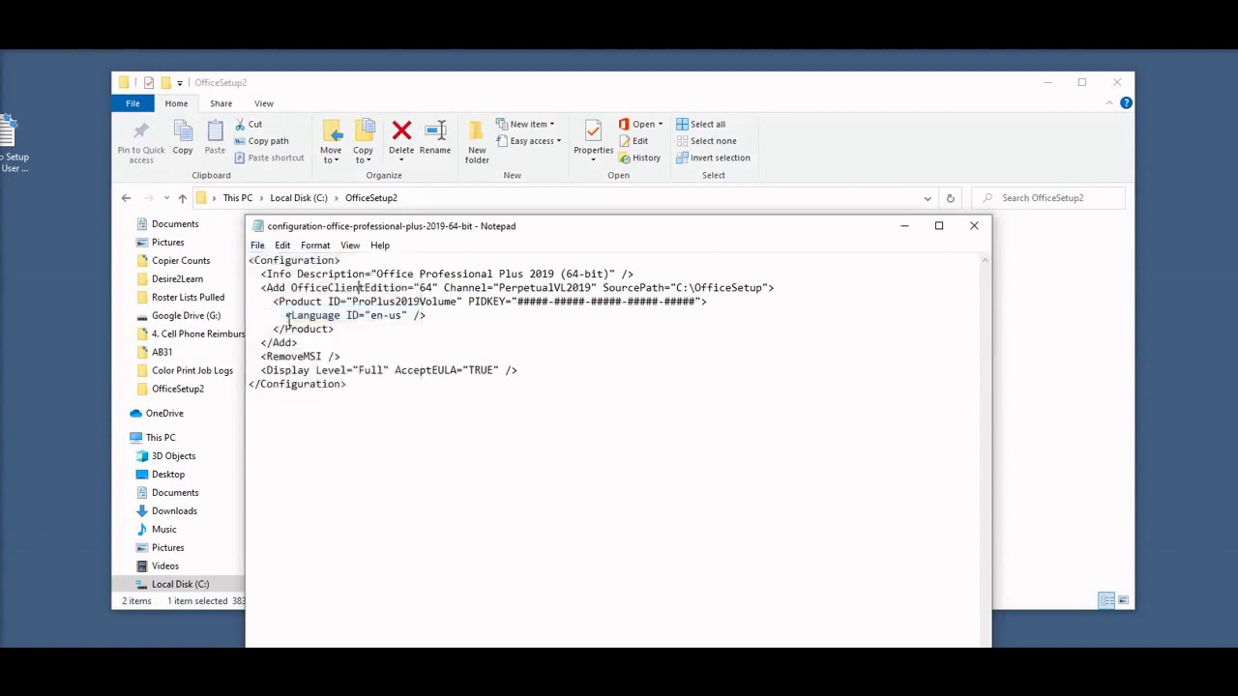
# - Close Notepad, rename the XML file to 'configuration', and turn on file name extensions
pyautogui.click(974, 225)
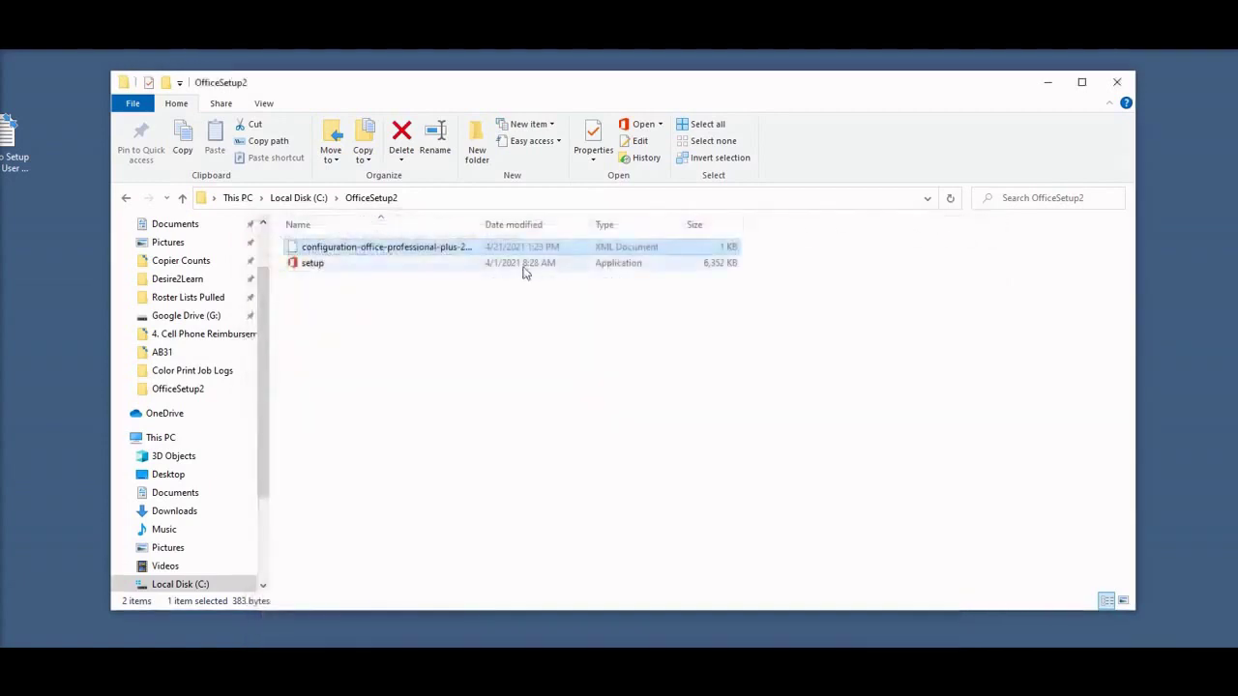
pyautogui.rightClick(337, 252)
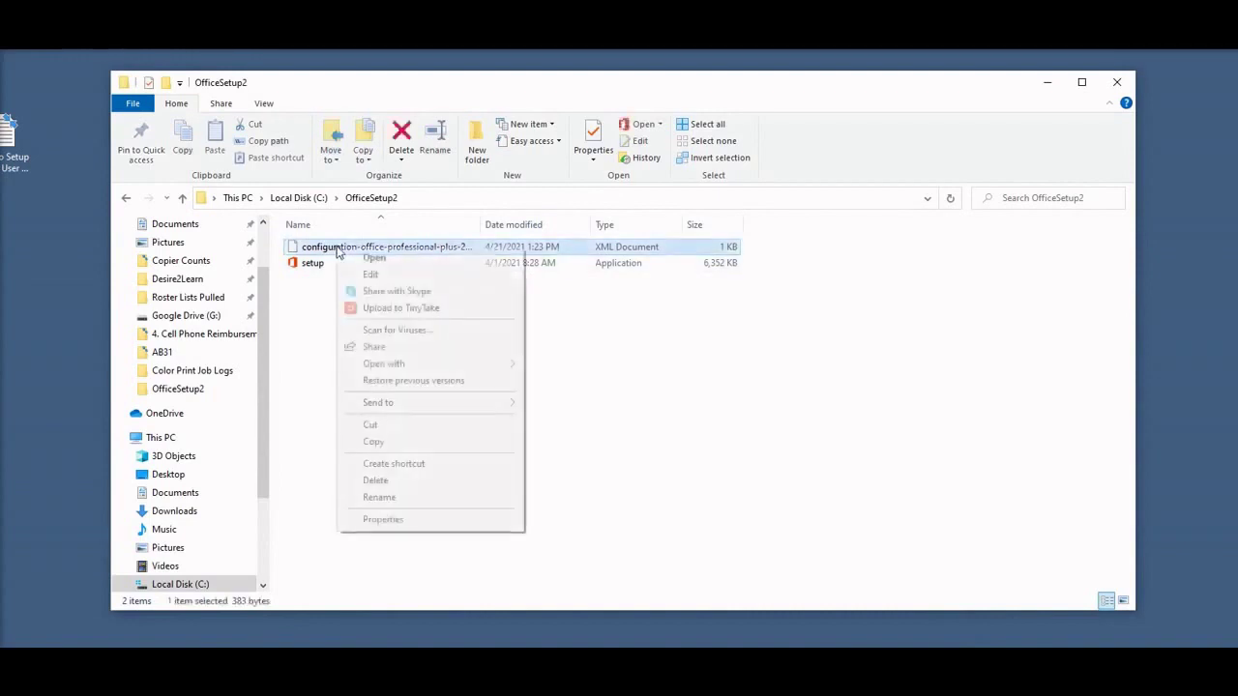
pyautogui.click(402, 497)
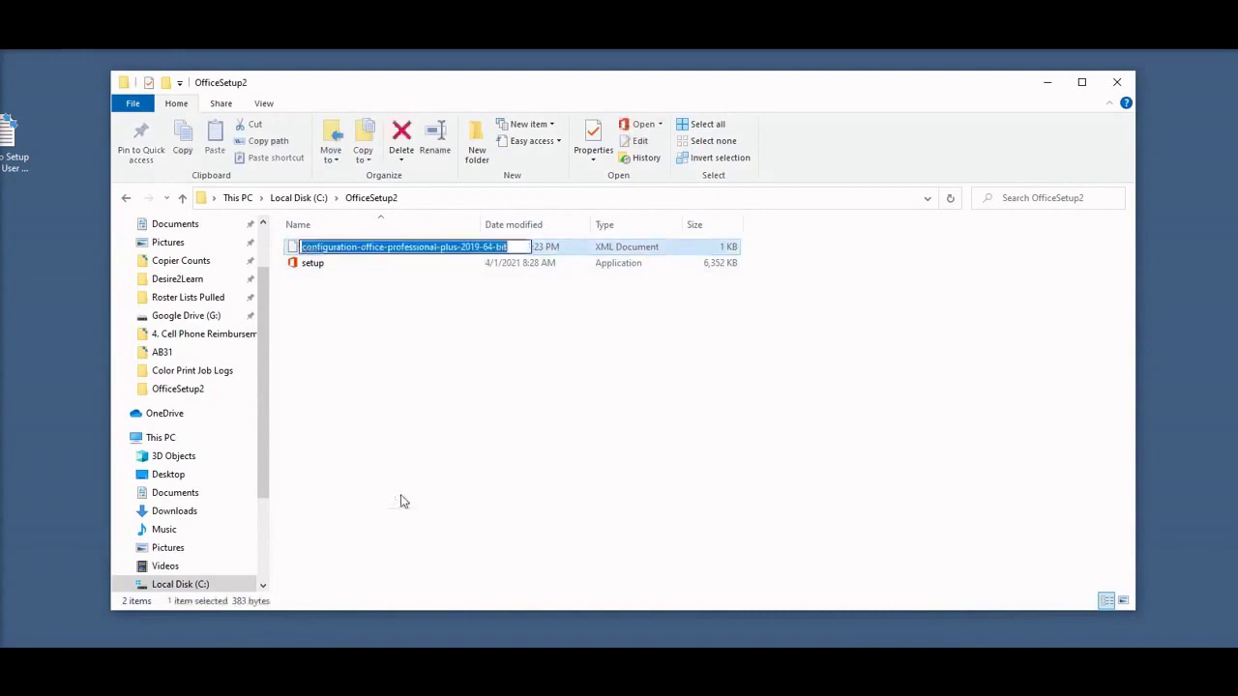
pyautogui.write('conf')
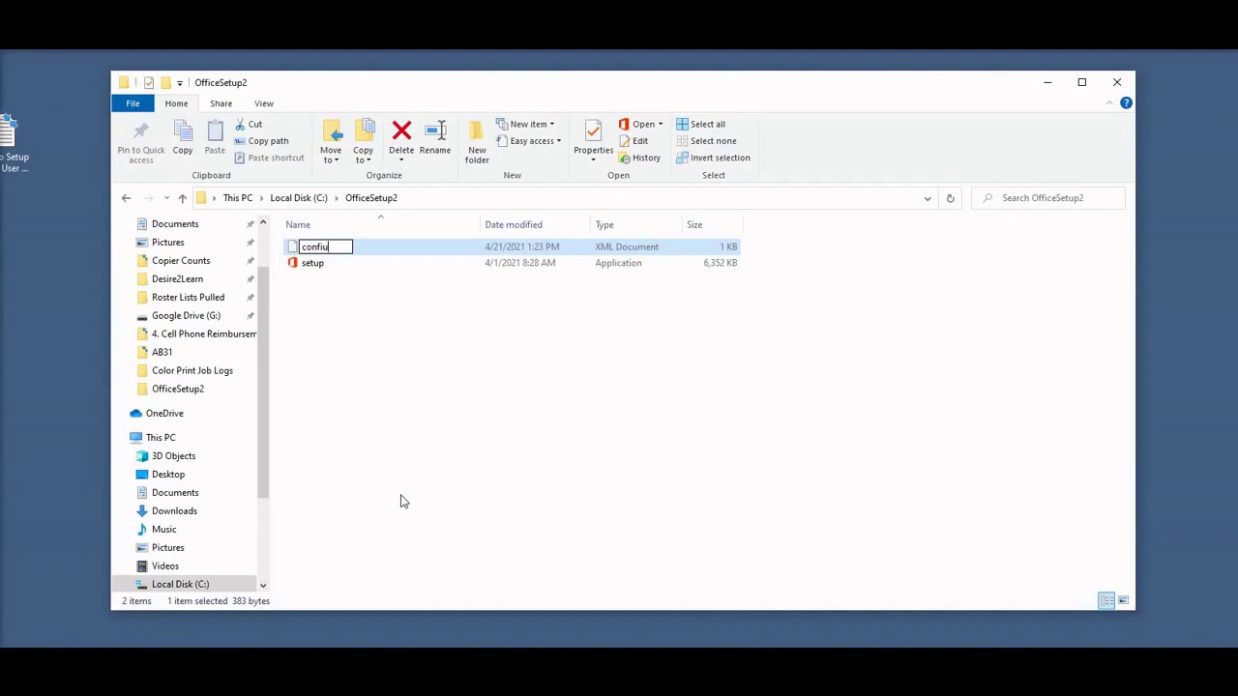
pyautogui.write('igur')
pyautogui.write('ation')
pyautogui.press('Return')
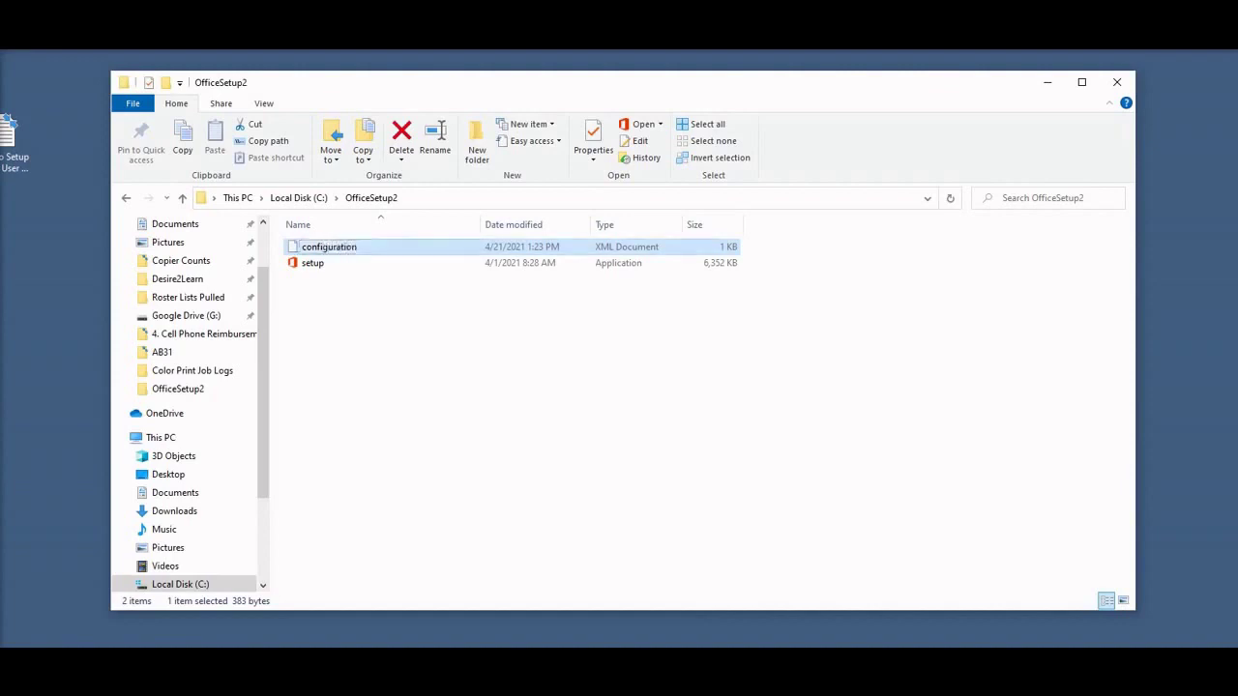
pyautogui.click(267, 103)
pyautogui.click(671, 142)
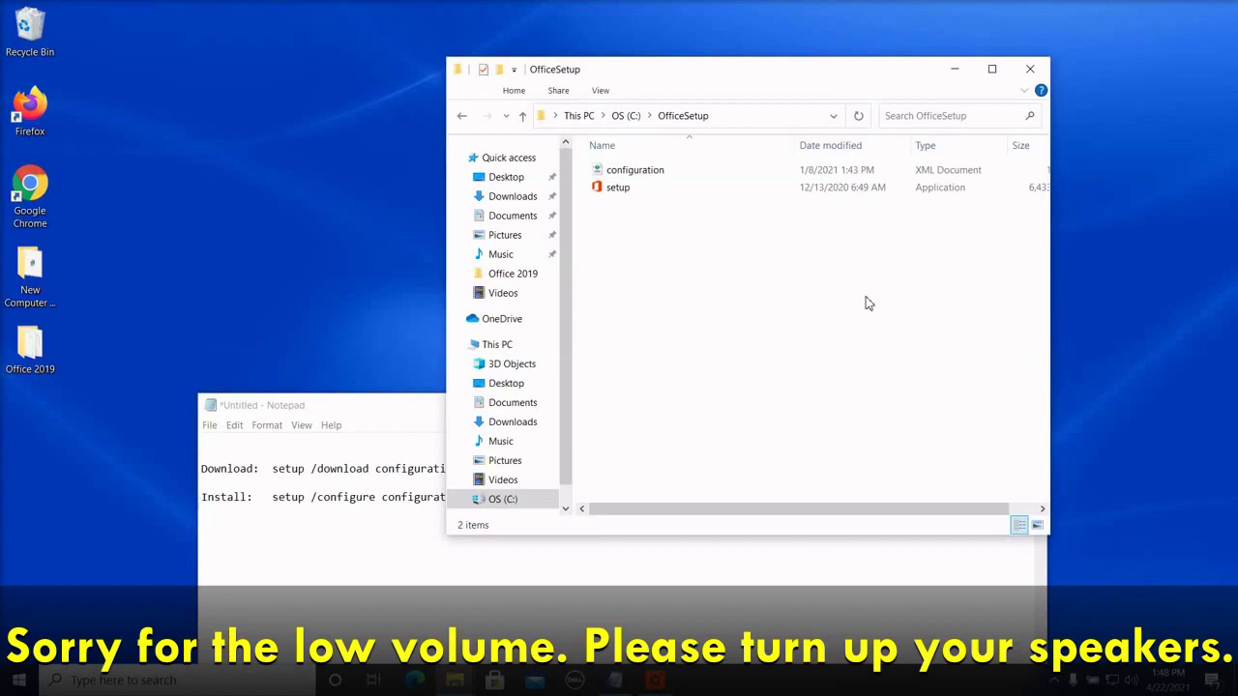
# - Go up to OS (C:) and open the OfficeSetup folder
pyautogui.click(625, 116)
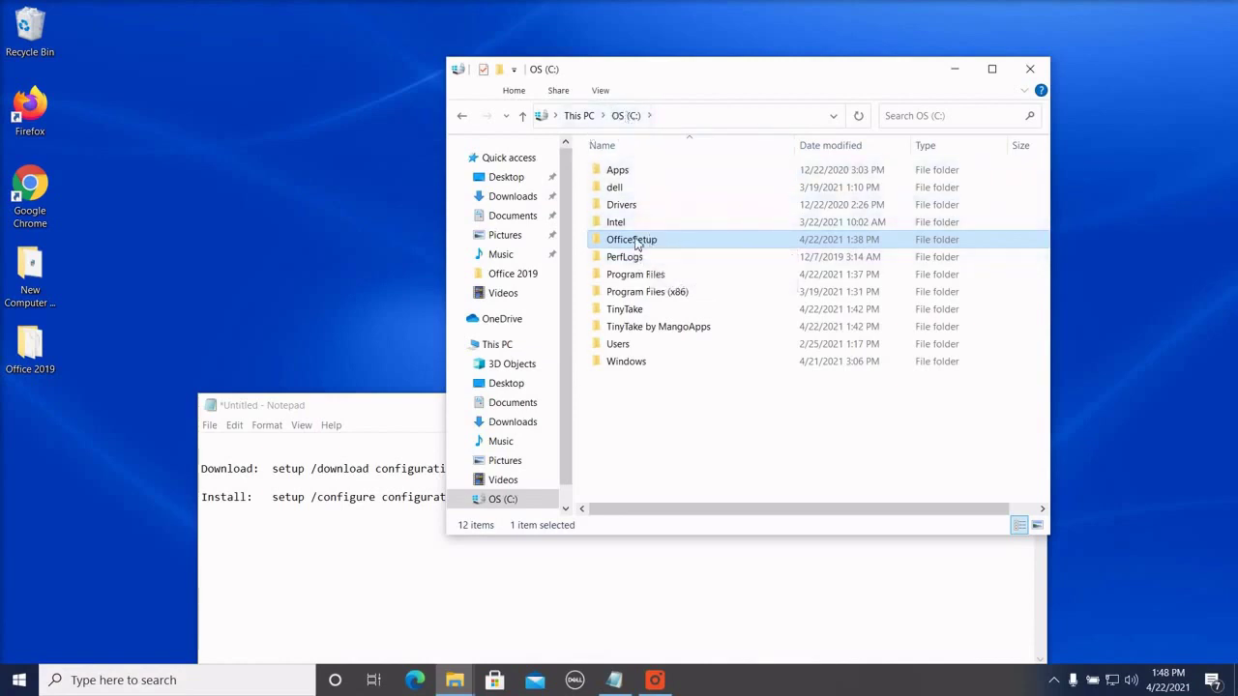
pyautogui.moveTo(633, 239)
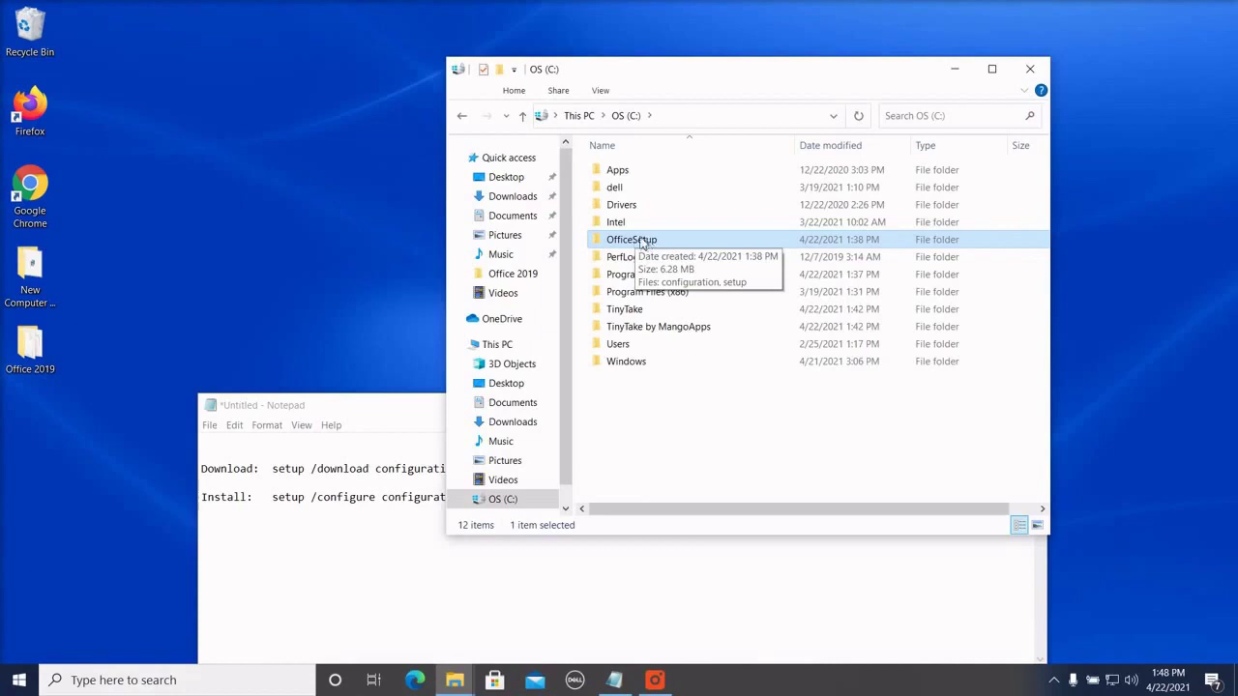
pyautogui.doubleClick(640, 241)
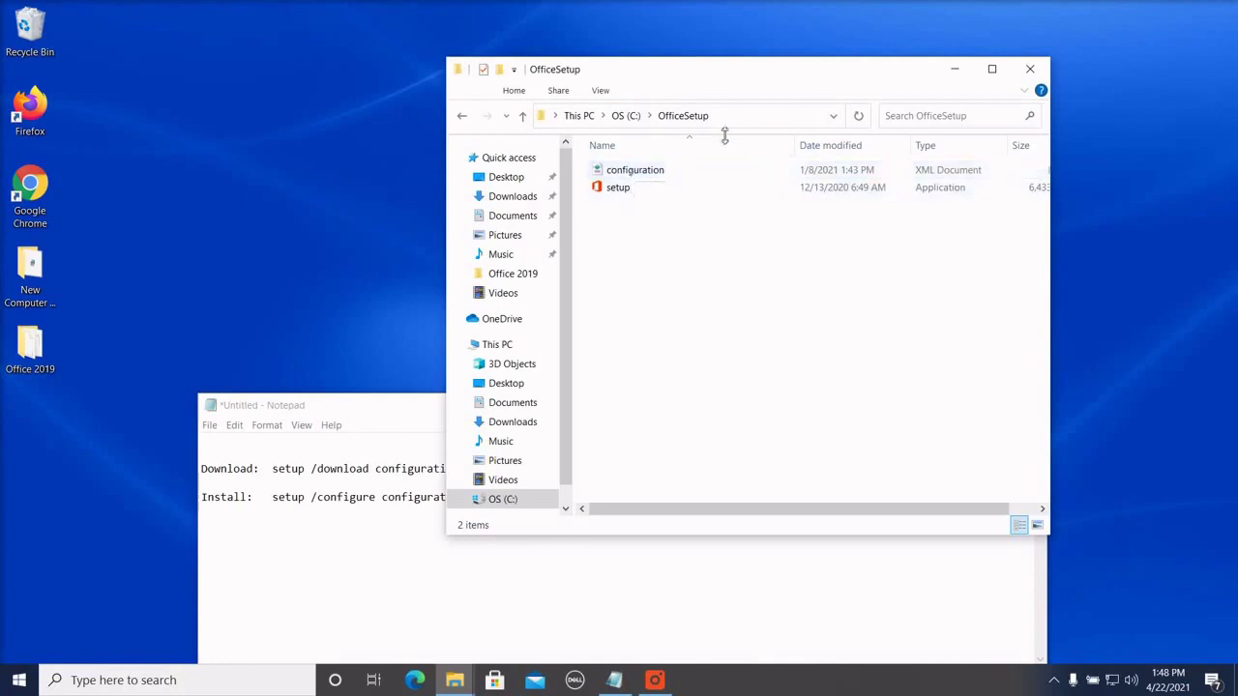
# - Open a Command Prompt in C:\OfficeSetup by entering cmd in the address bar
pyautogui.click(755, 117)
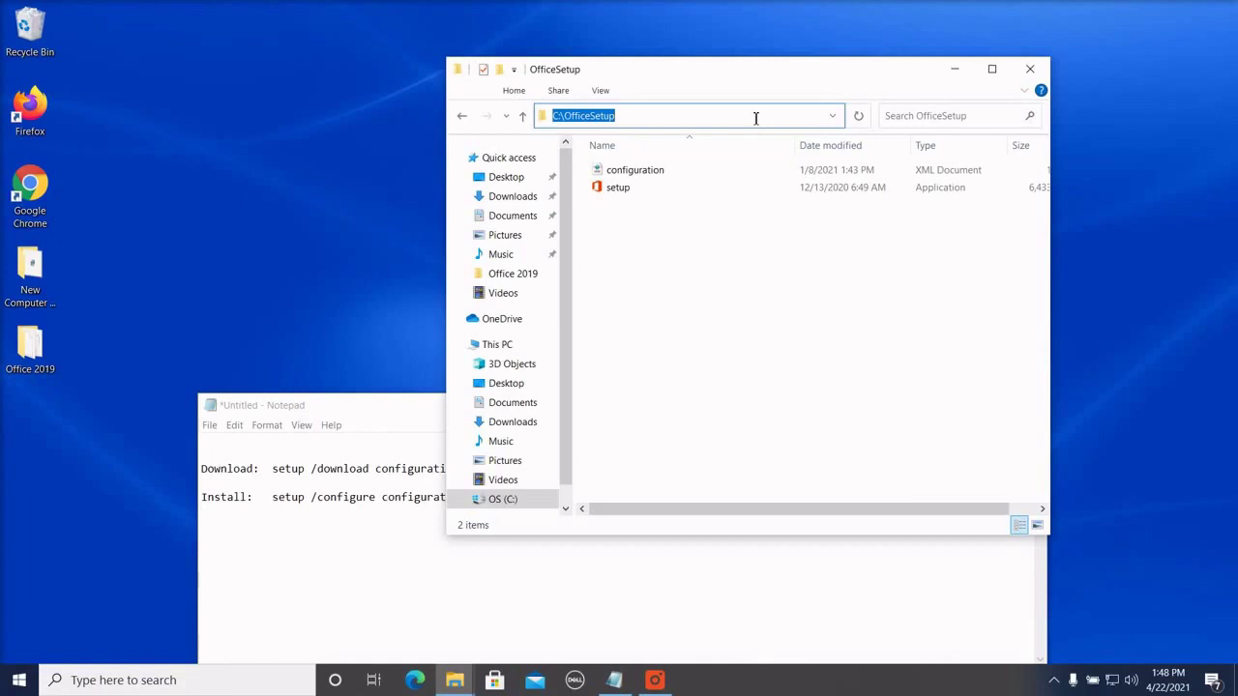
pyautogui.write('cmd')
pyautogui.press('Return')
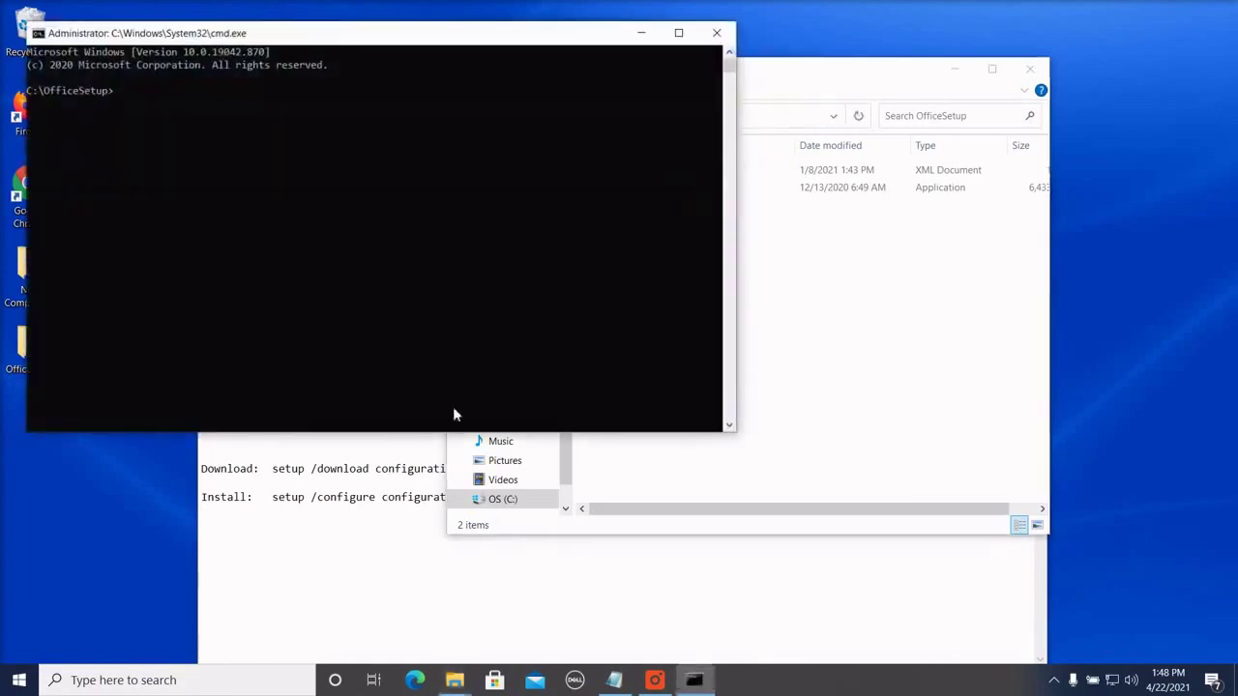
# - Run 'setup /download configuration.xml' in the prompt to start downloading Office
pyautogui.click(382, 497)
pyautogui.moveTo(409, 411); pyautogui.dragTo(351, 497)
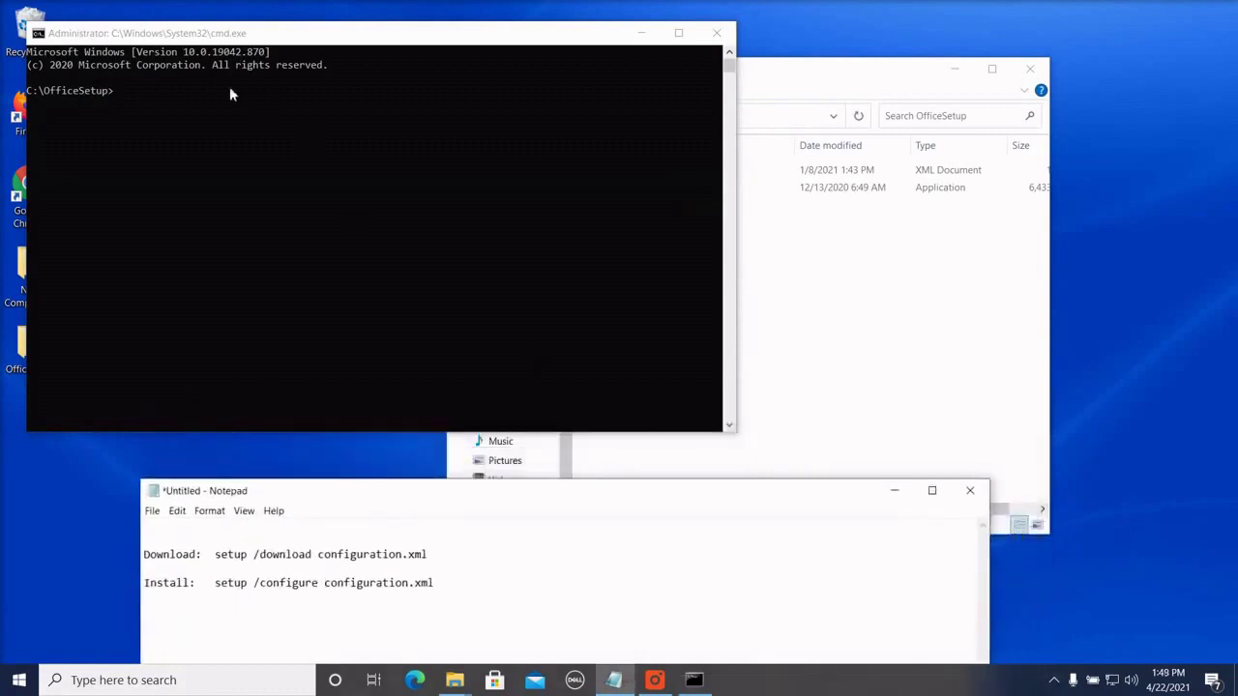
pyautogui.click(116, 93)
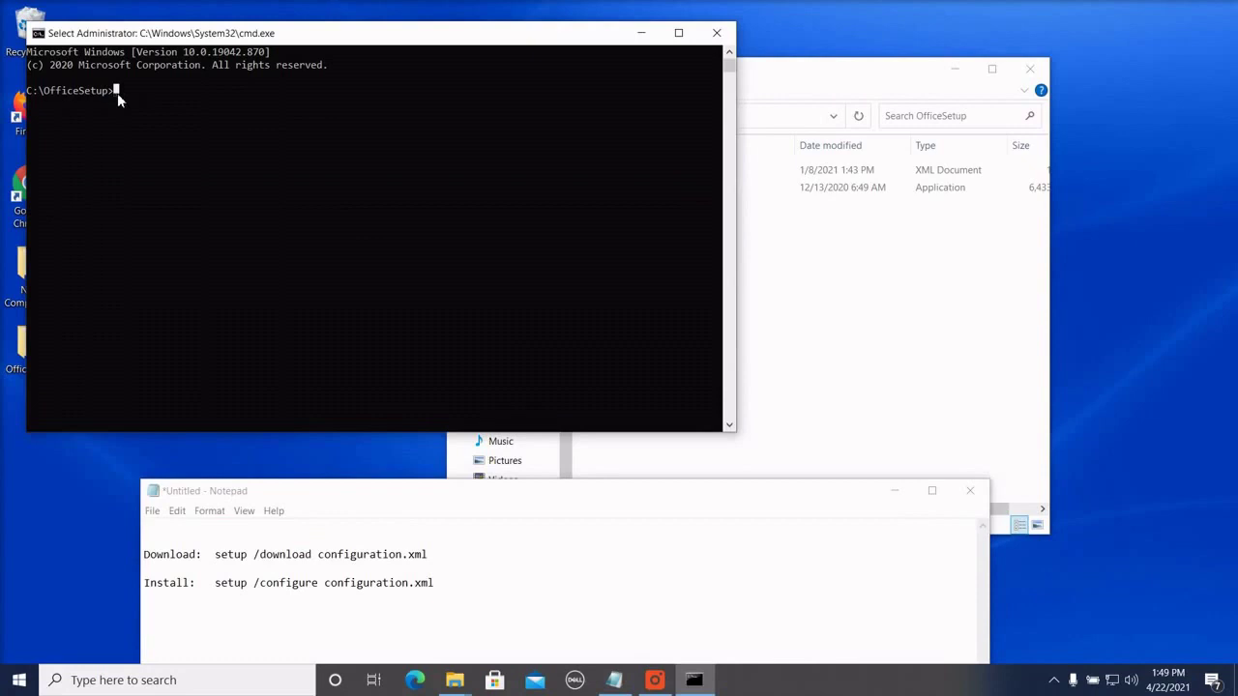
pyautogui.write('setup /')
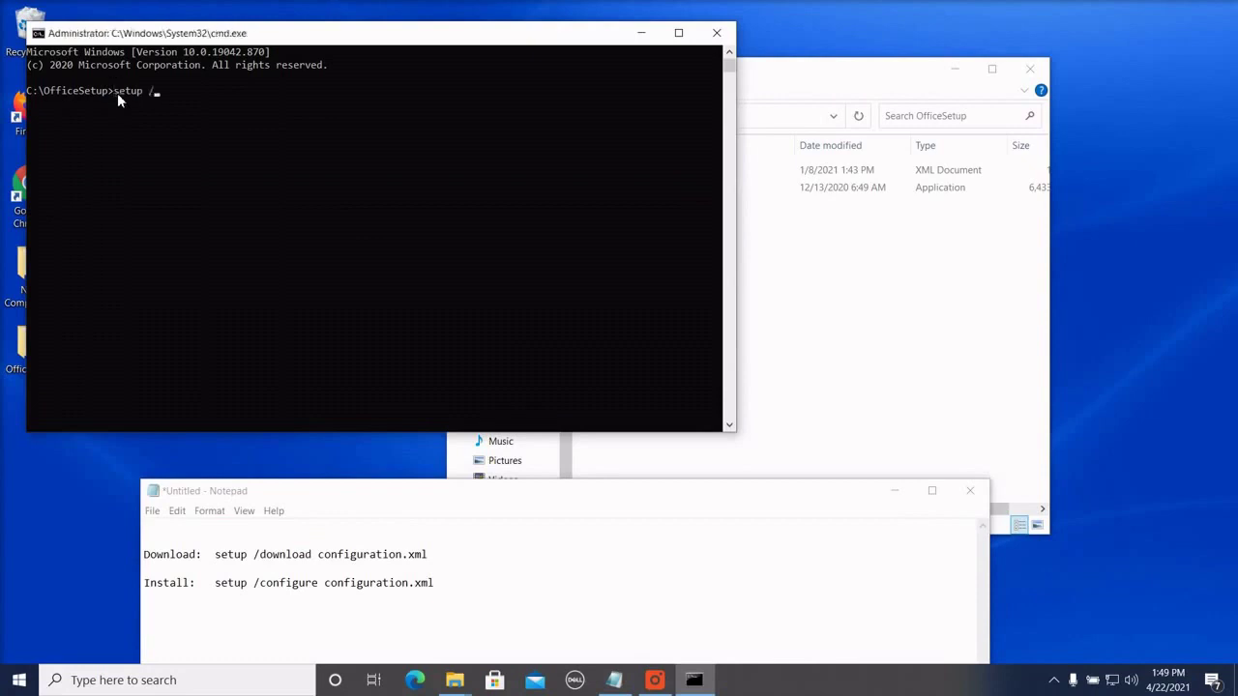
pyautogui.write('download ')
pyautogui.write('configuration.')
pyautogui.write('xml')
pyautogui.press('Return')
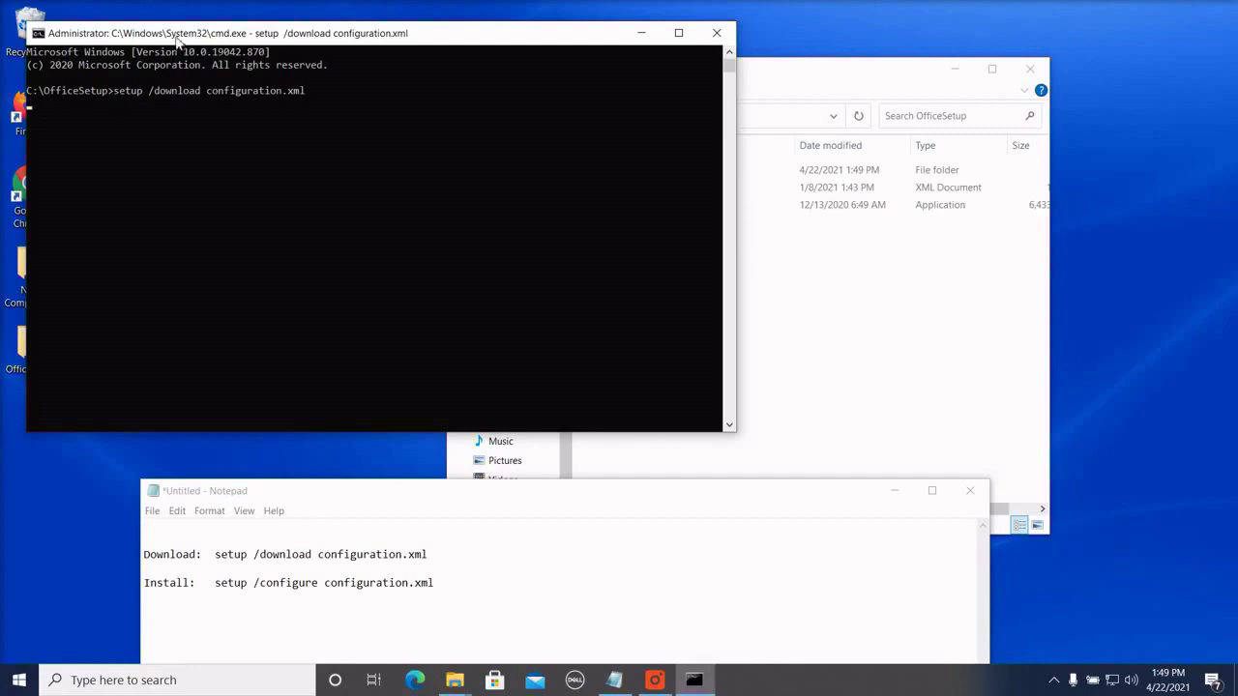
pyautogui.moveTo(177, 39); pyautogui.dragTo(293, 166)
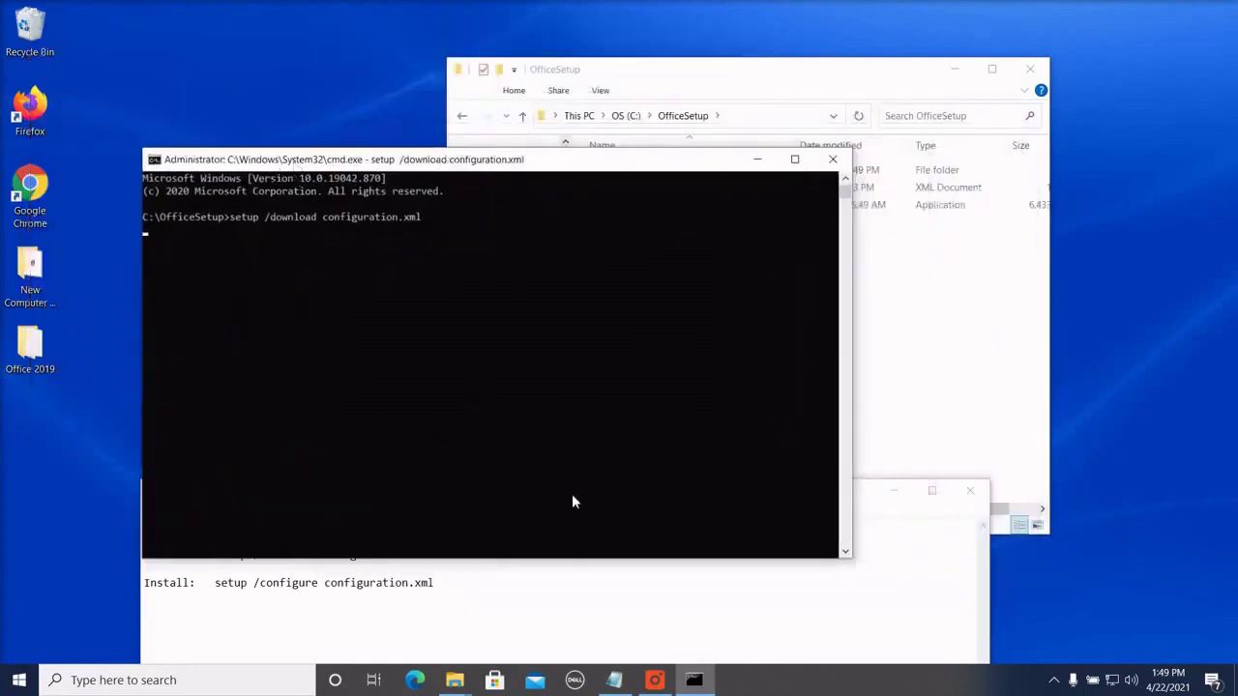
# - Run 'setup /configure configuration.xml' to install Office once the download finishes
pyautogui.click(655, 680)
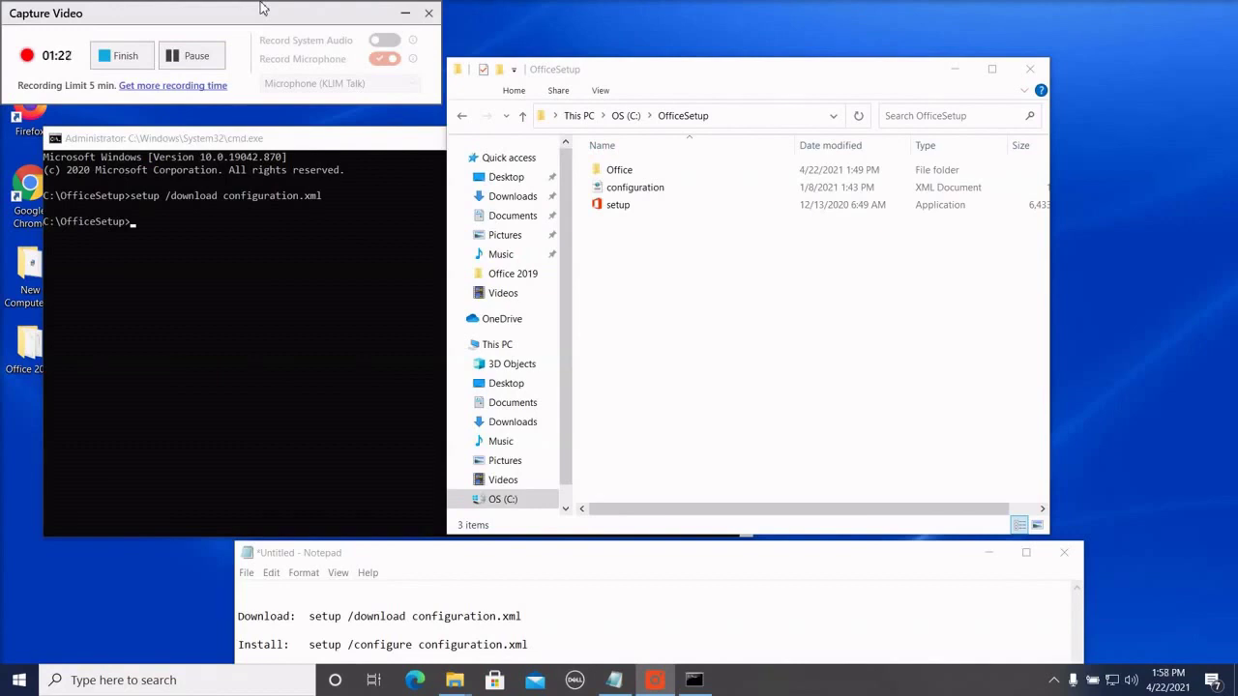
pyautogui.click(137, 230)
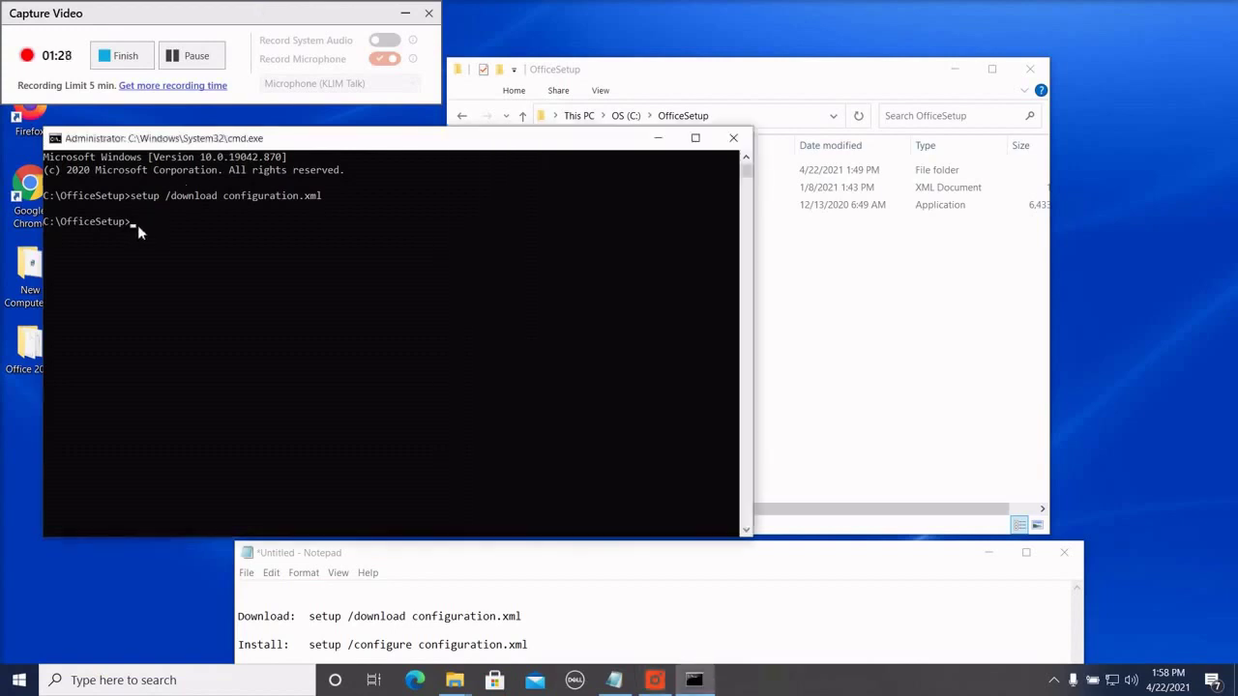
pyautogui.write('setup')
pyautogui.write(' /configure')
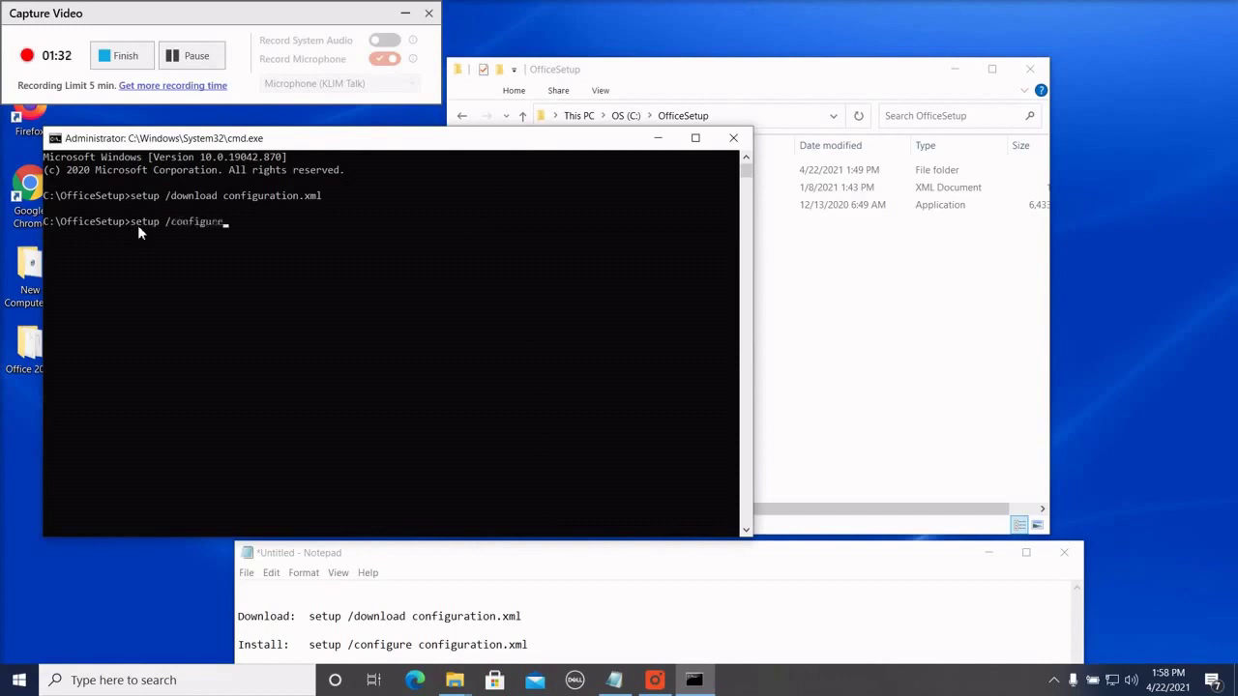
pyautogui.write(' config')
pyautogui.write('uration.xml')
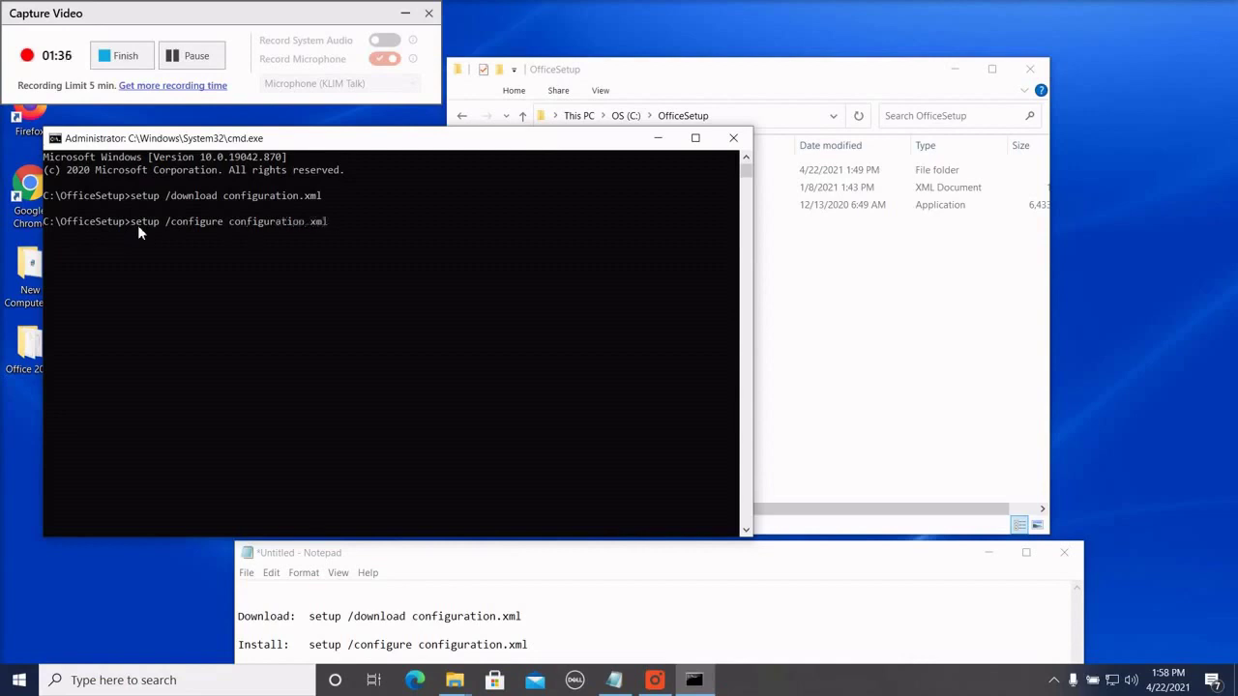
pyautogui.press('Return')
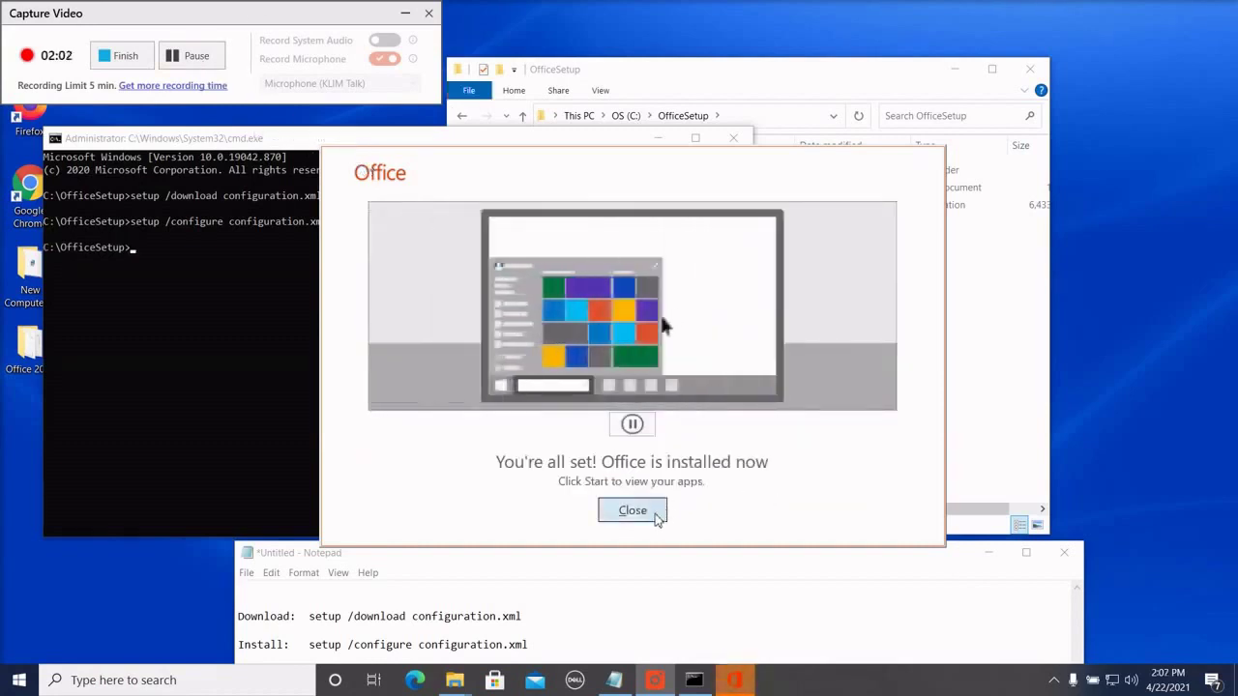
# - Close the Office installed message and minimize the prompt, notes and folder windows
pyautogui.click(651, 516)
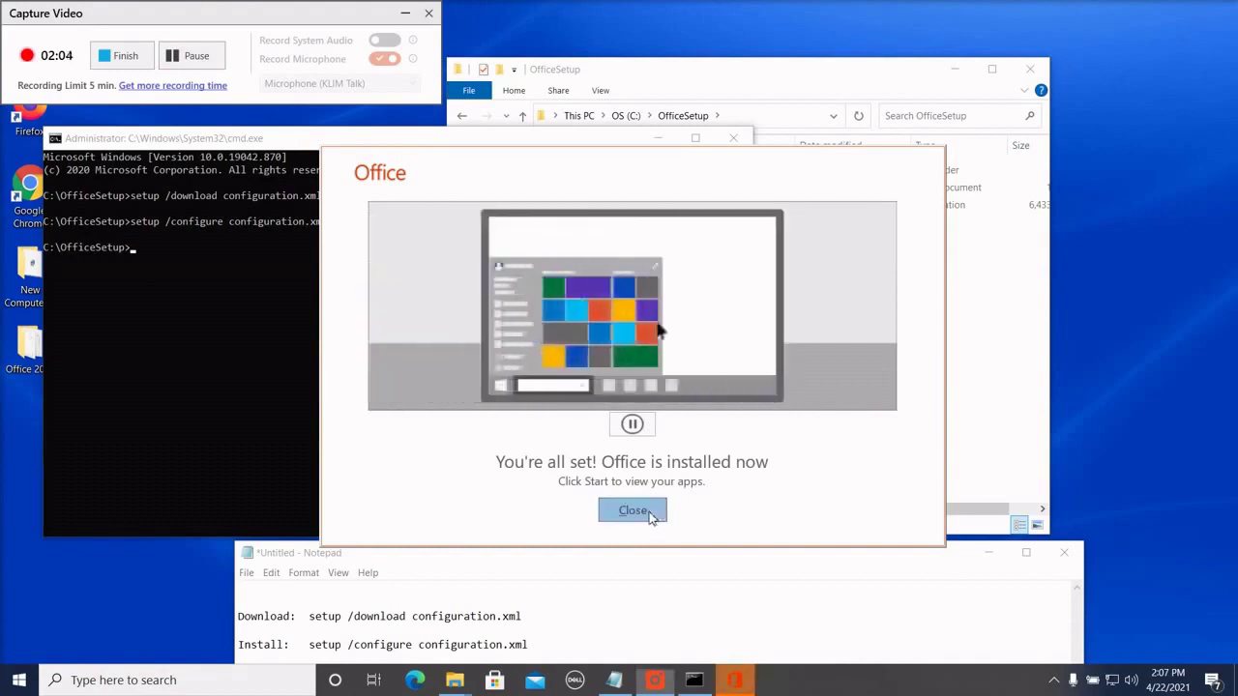
pyautogui.click(661, 139)
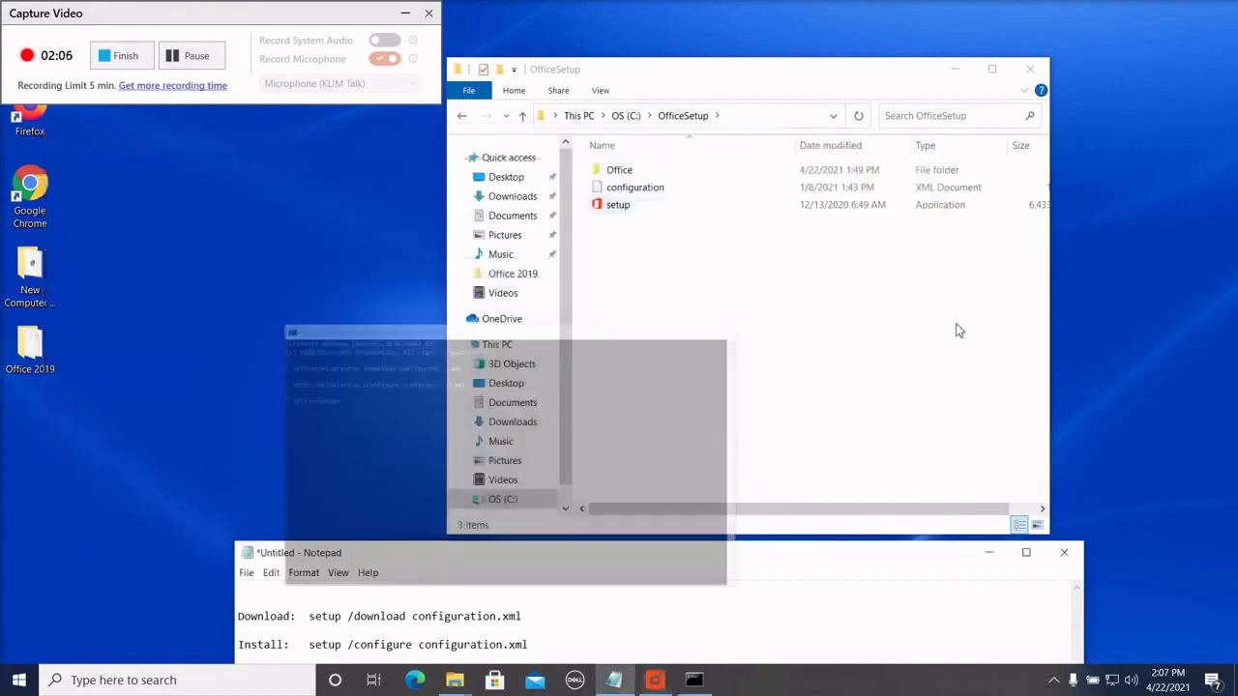
pyautogui.click(988, 553)
pyautogui.click(954, 69)
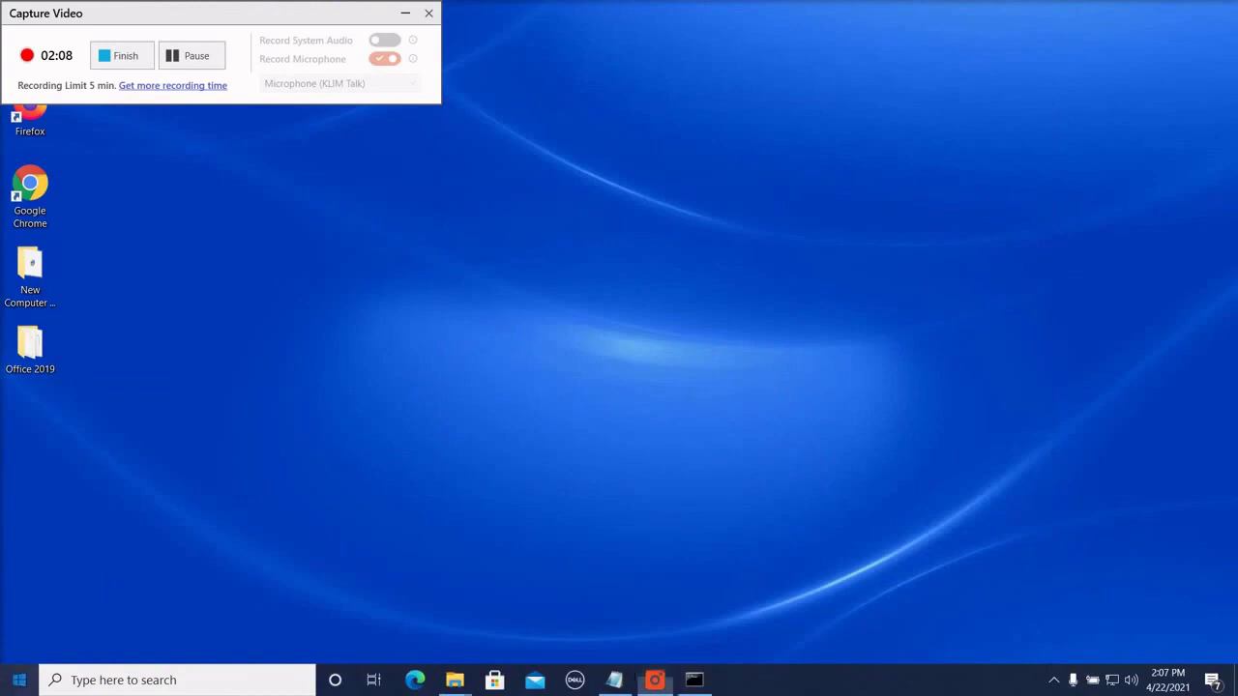
# - Search for 'word' from the Start menu and launch Word
pyautogui.press('super')
pyautogui.write('word')
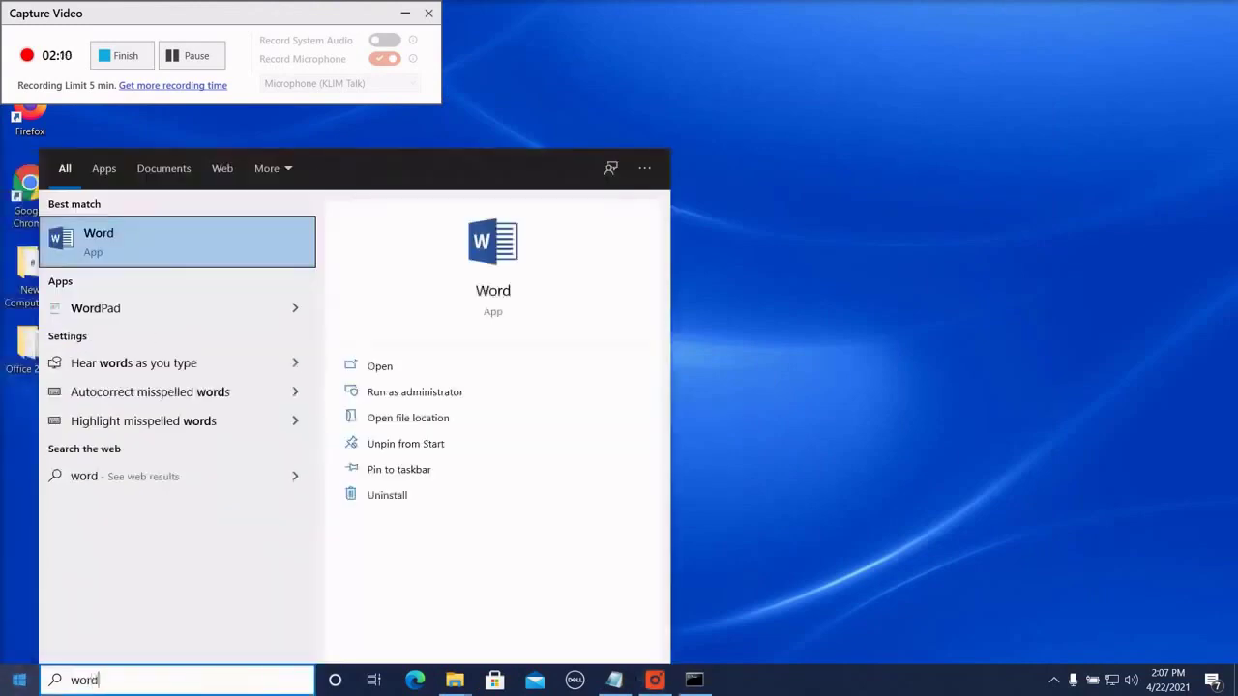
pyautogui.press('Return')
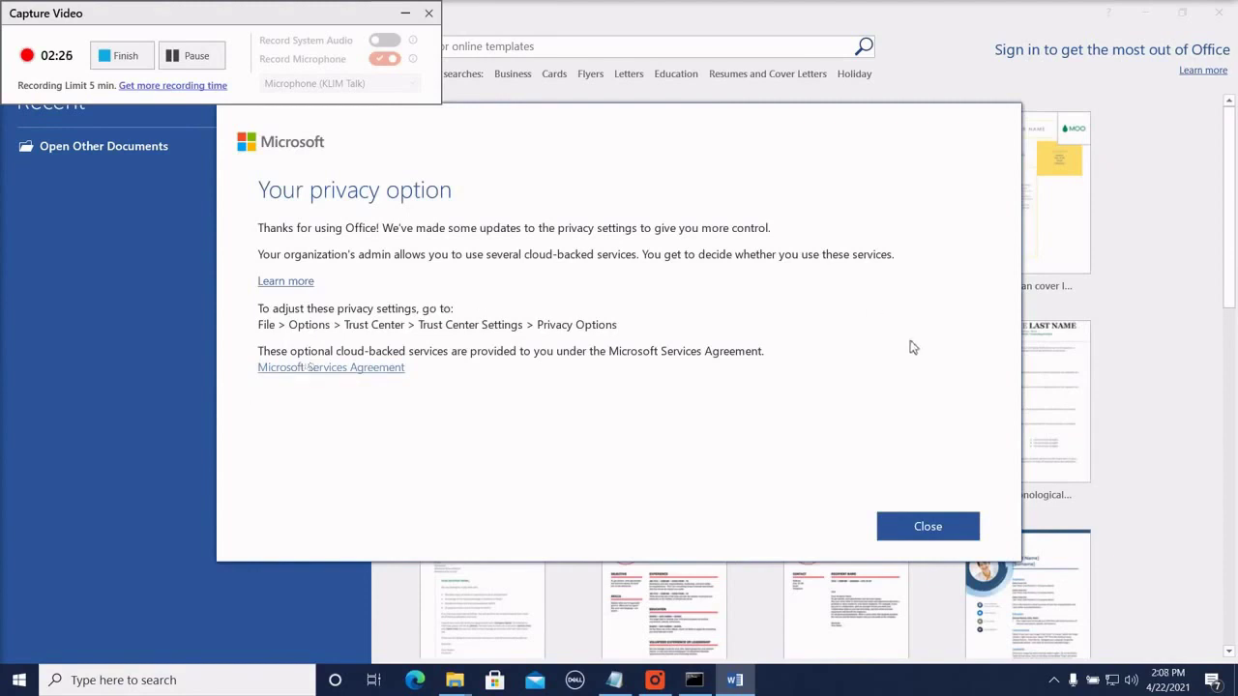
# - Dismiss the privacy notice, activate Office online, and check activation under File > Account
pyautogui.click(904, 523)
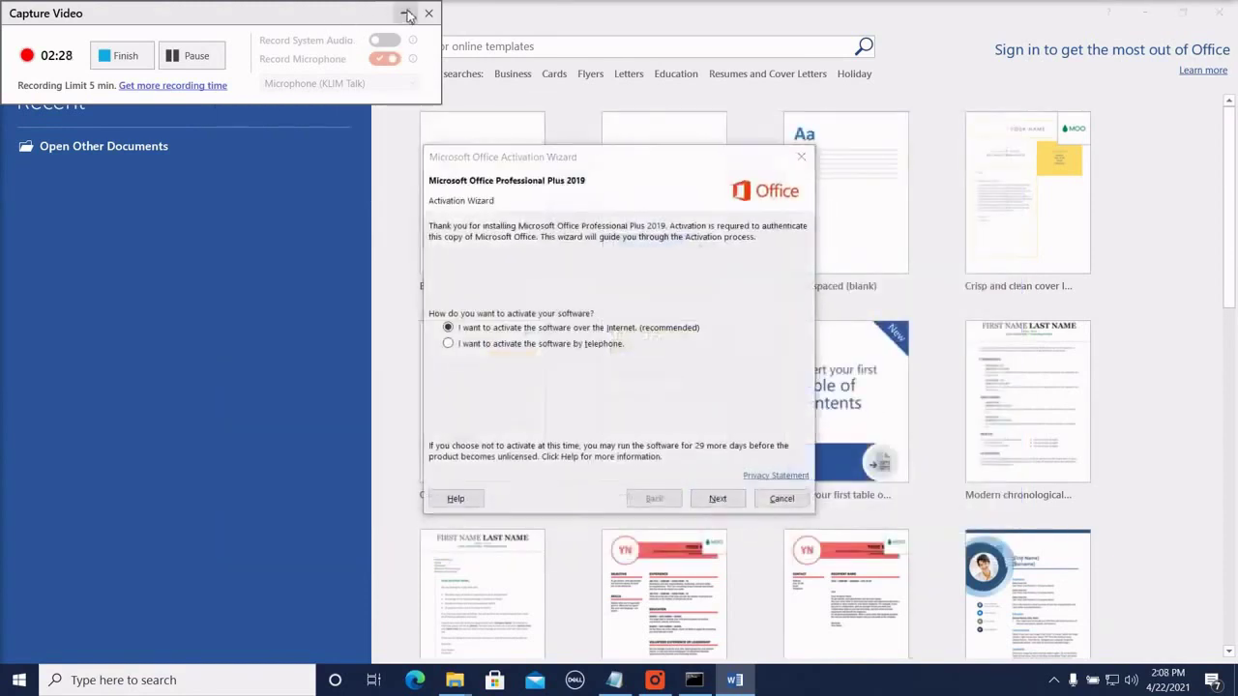
pyautogui.click(405, 14)
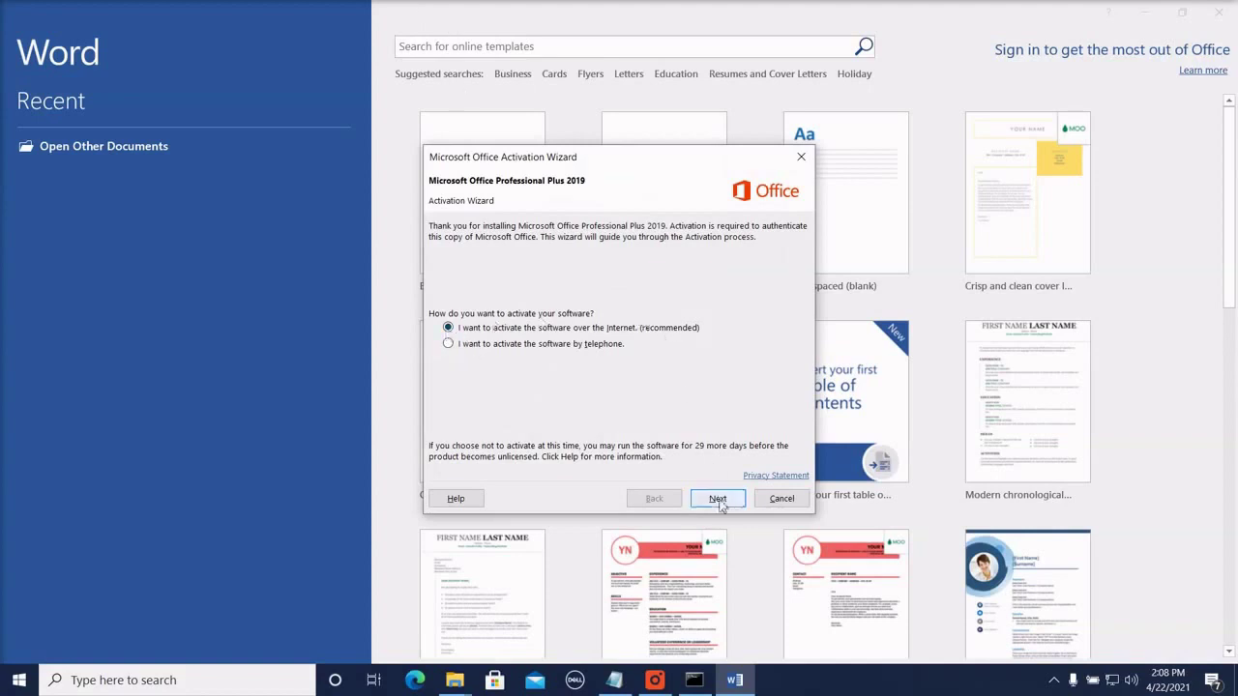
pyautogui.click(718, 500)
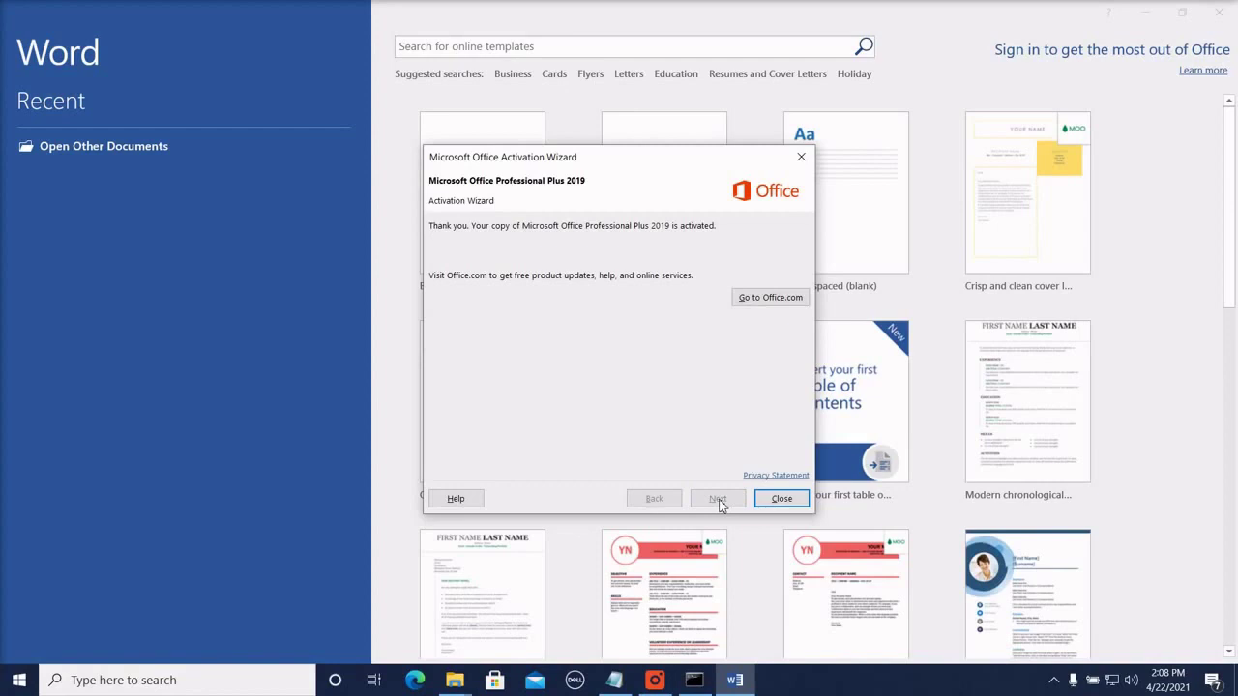
pyautogui.click(771, 499)
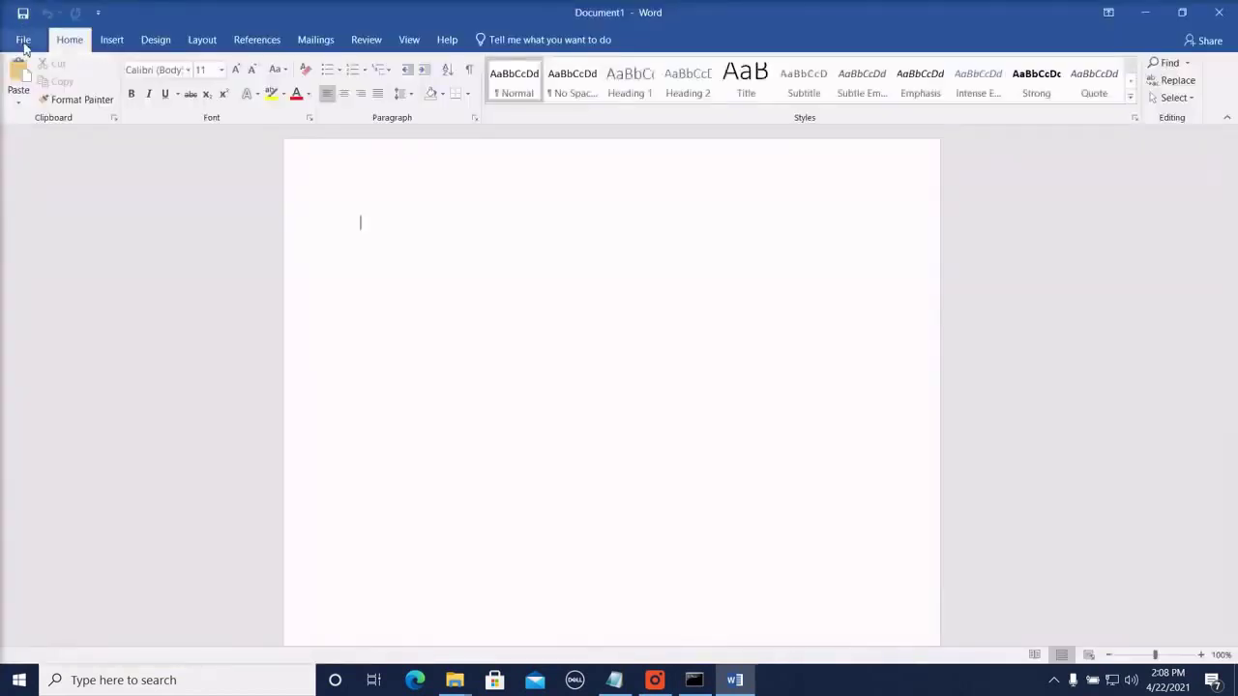
pyautogui.click(23, 43)
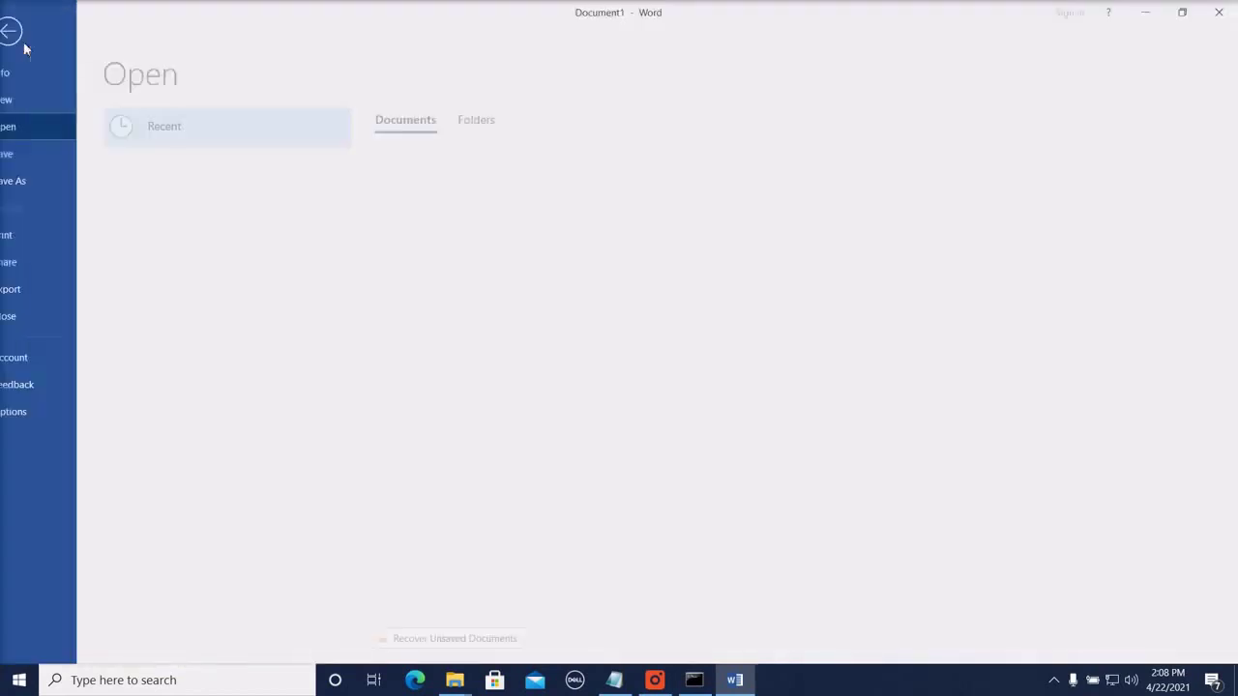
pyautogui.click(23, 363)
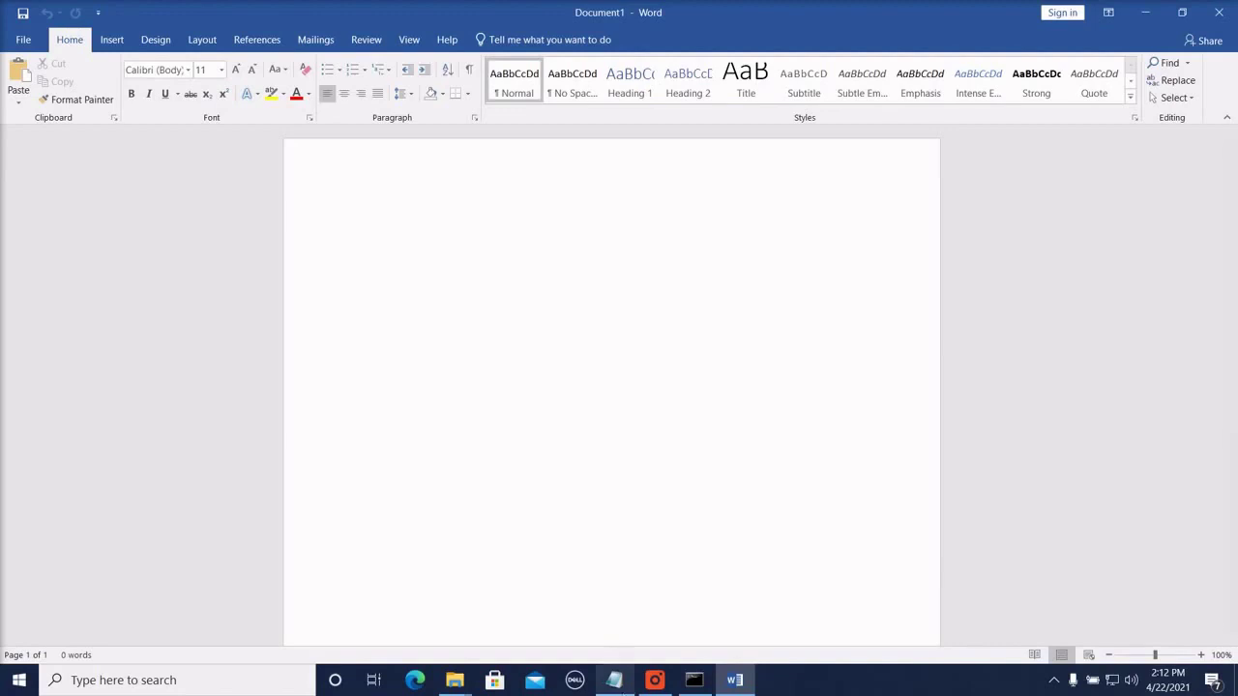
# - Raise the Office 2019 instructions note above Word and highlight 'setup /download configuration.xml' on line 4
pyautogui.click(615, 680)
pyautogui.moveTo(520, 302); pyautogui.dragTo(519, 247)
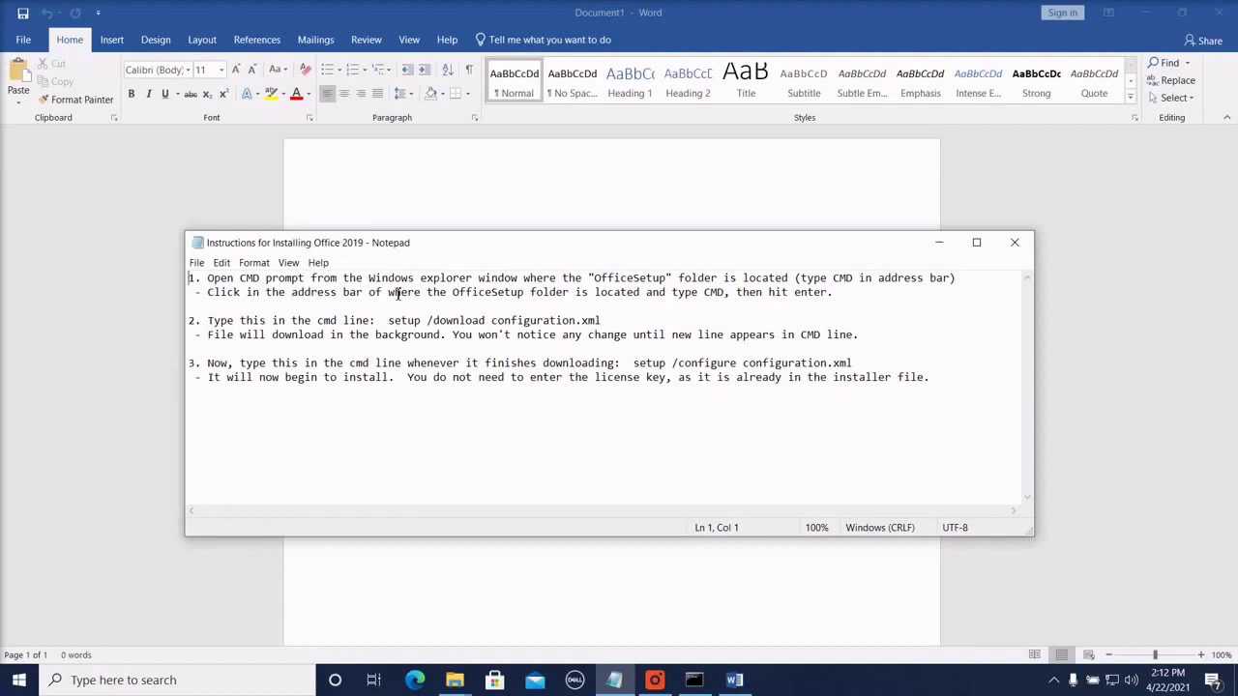
pyautogui.moveTo(609, 320); pyautogui.dragTo(389, 321)
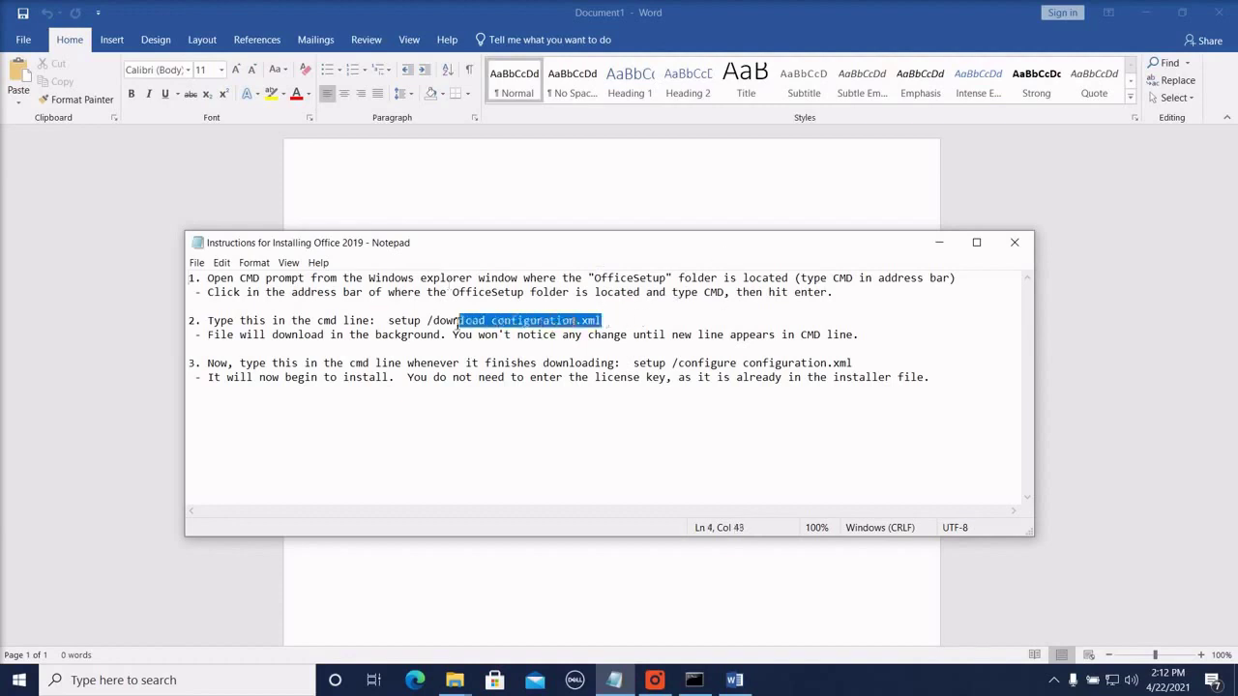
pyautogui.click(392, 321)
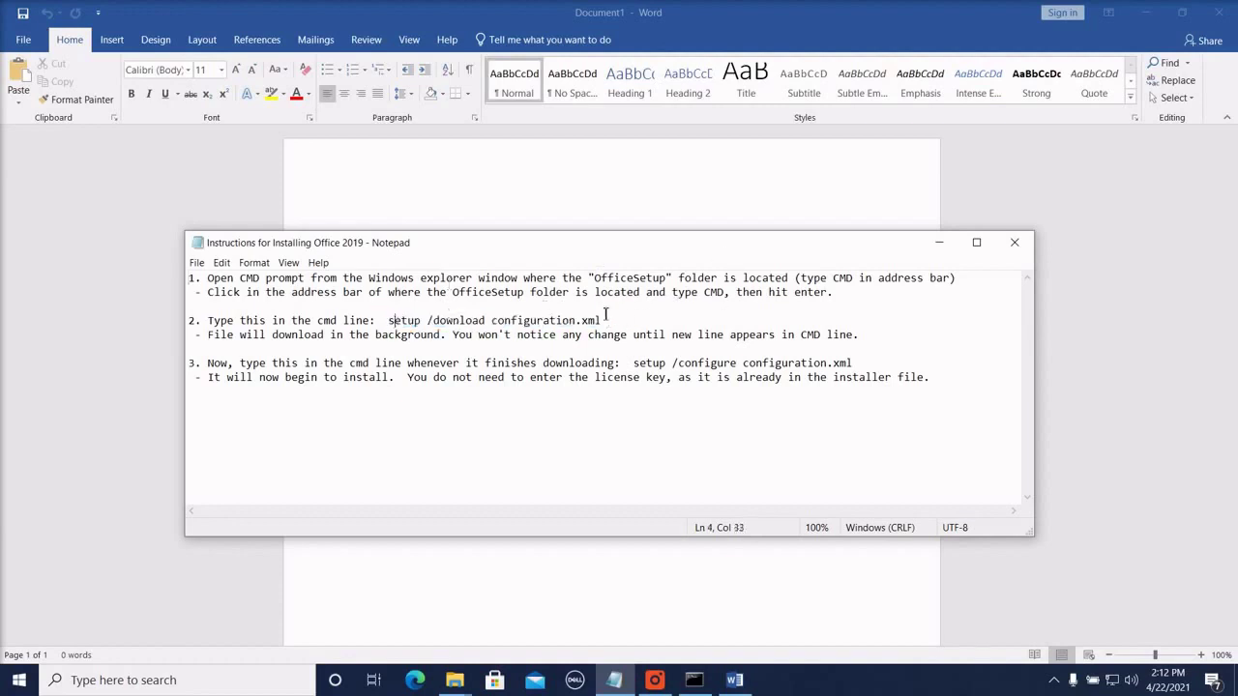
pyautogui.moveTo(603, 321); pyautogui.dragTo(388, 321)
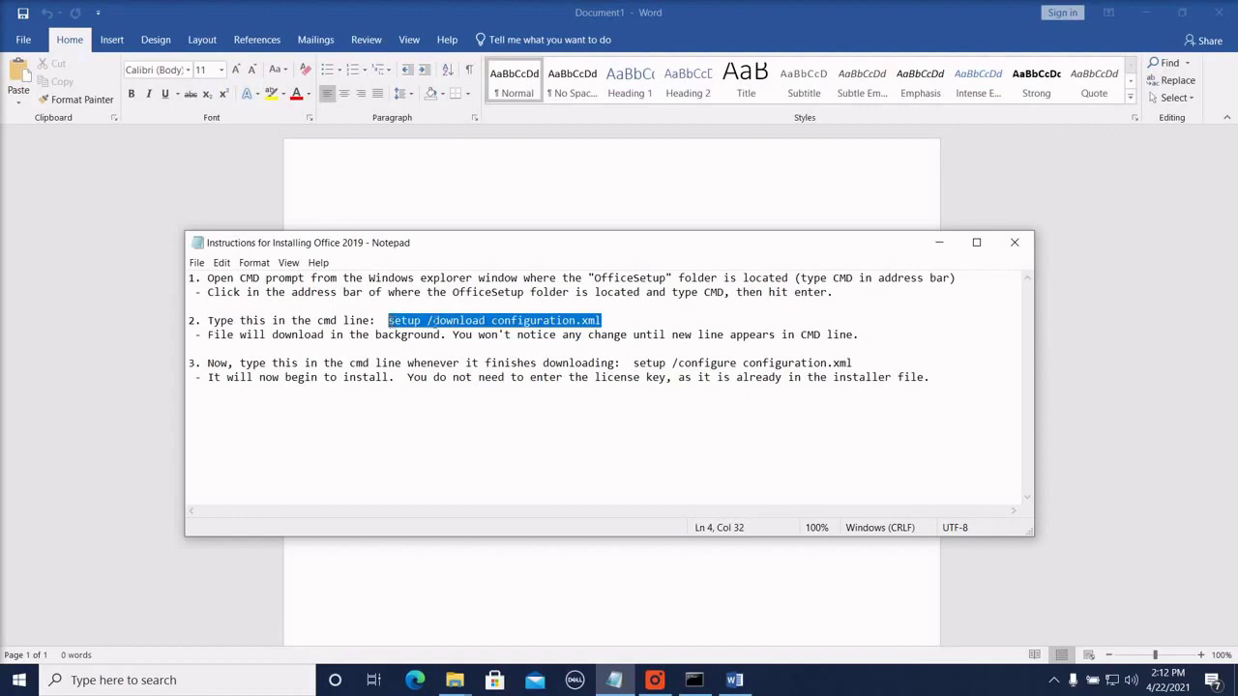
pyautogui.click(431, 321)
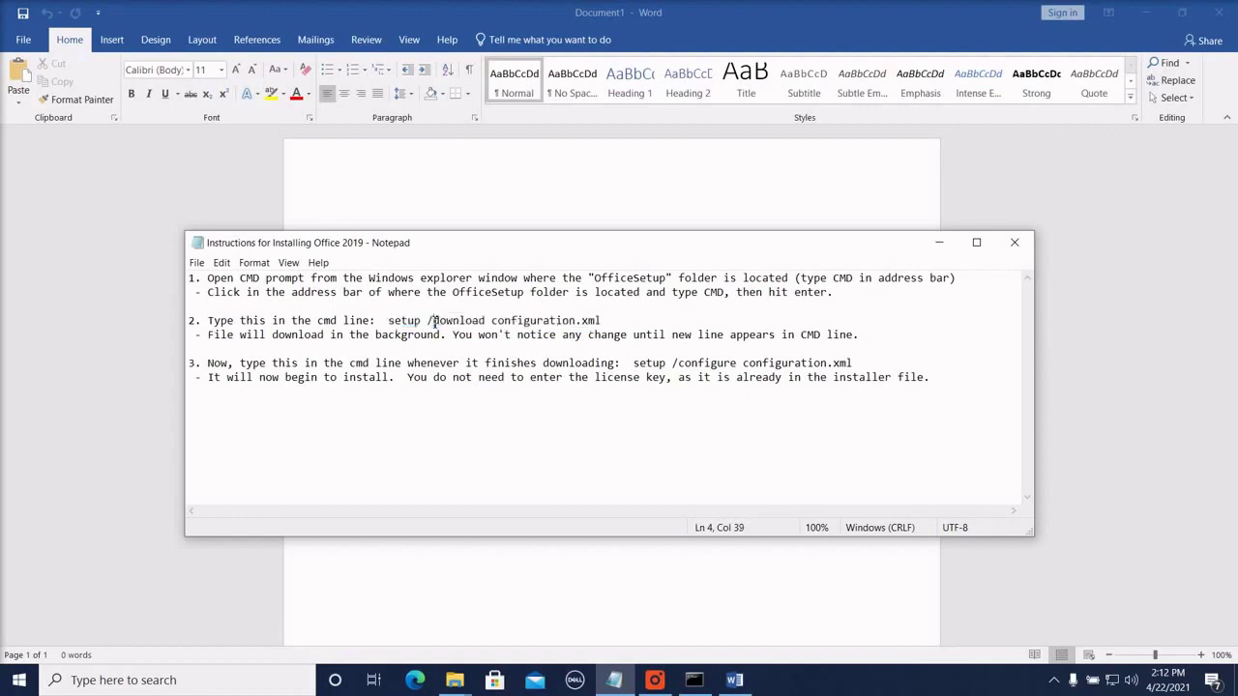